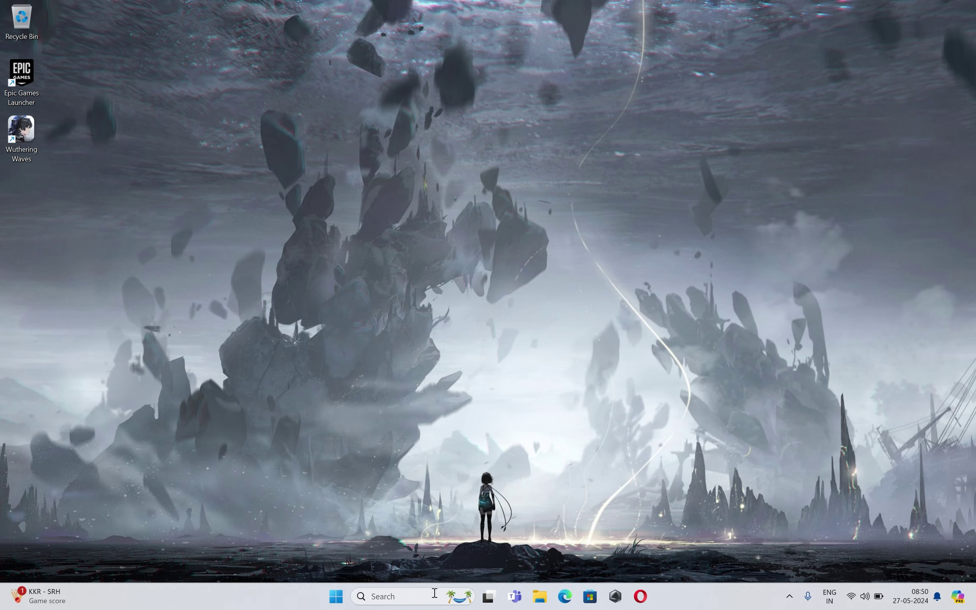
# - Open the Game Bar page in Windows gaming settings and make sure the controller is not allowed to open Game Bar
pyautogui.click(434, 592)
pyautogui.write('settings')
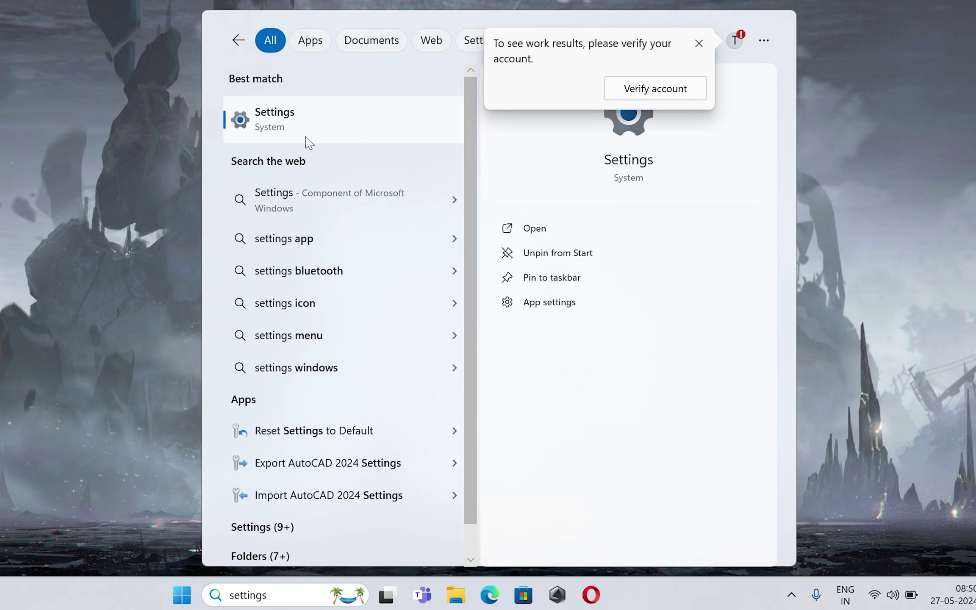
pyautogui.click(322, 126)
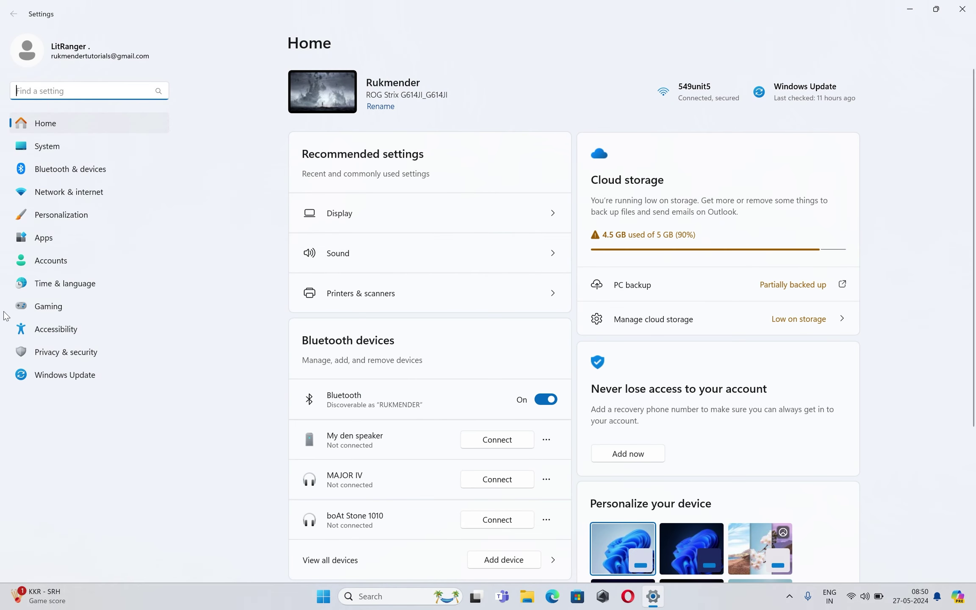
pyautogui.click(60, 310)
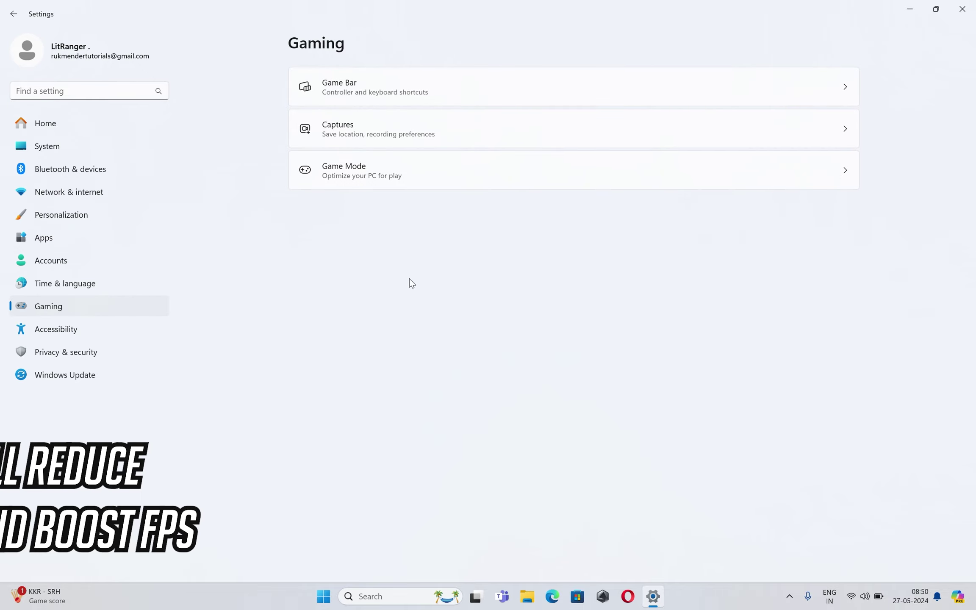
pyautogui.click(473, 93)
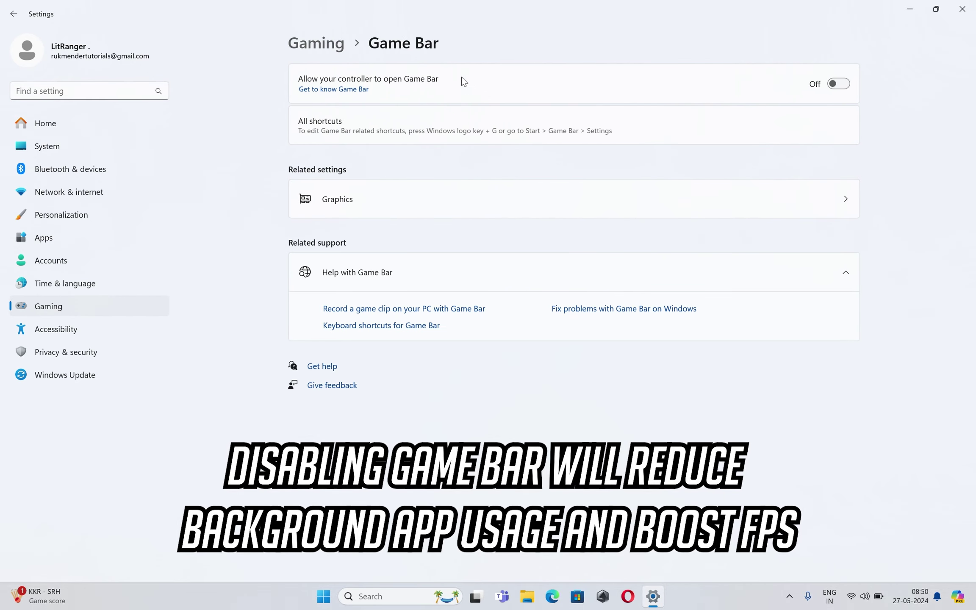
pyautogui.click(837, 83)
pyautogui.click(838, 83)
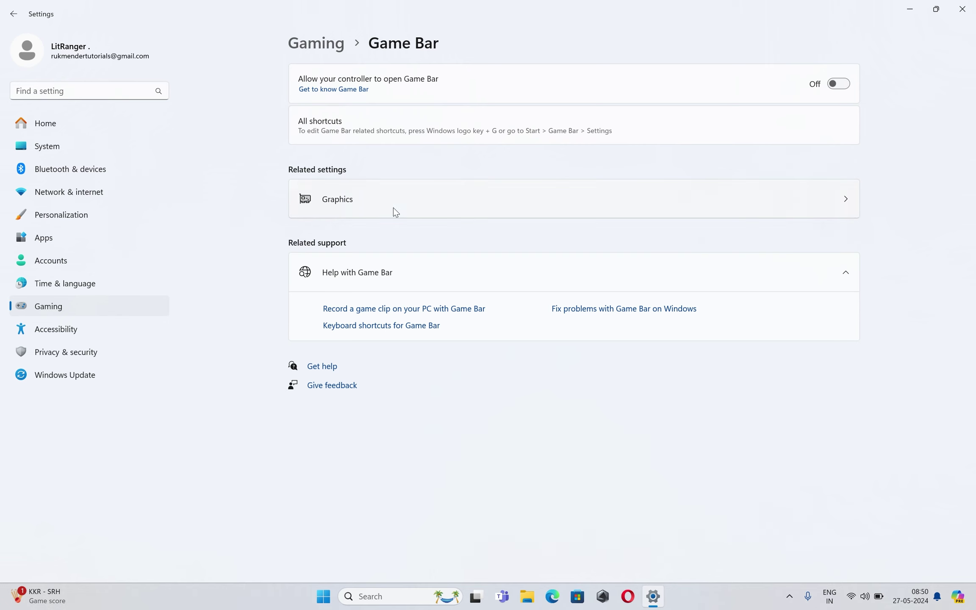
# - Turn on Game Mode in the Windows gaming settings
pyautogui.click(122, 311)
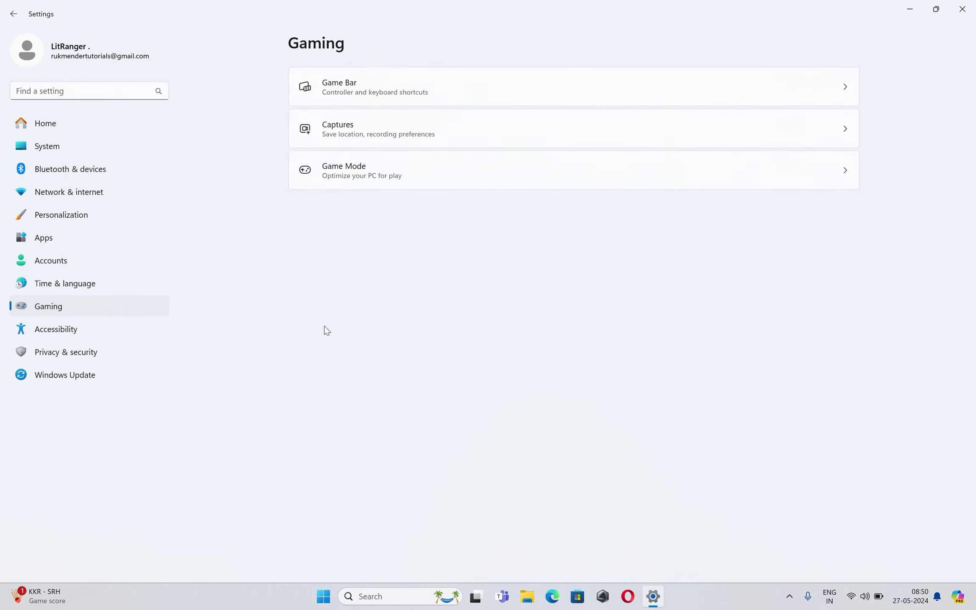
pyautogui.click(413, 178)
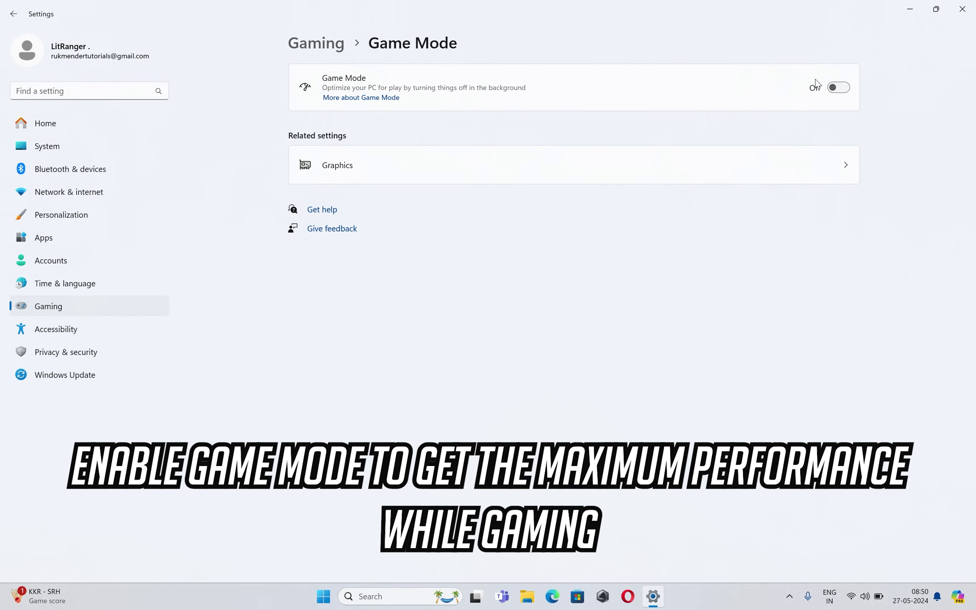
pyautogui.click(833, 88)
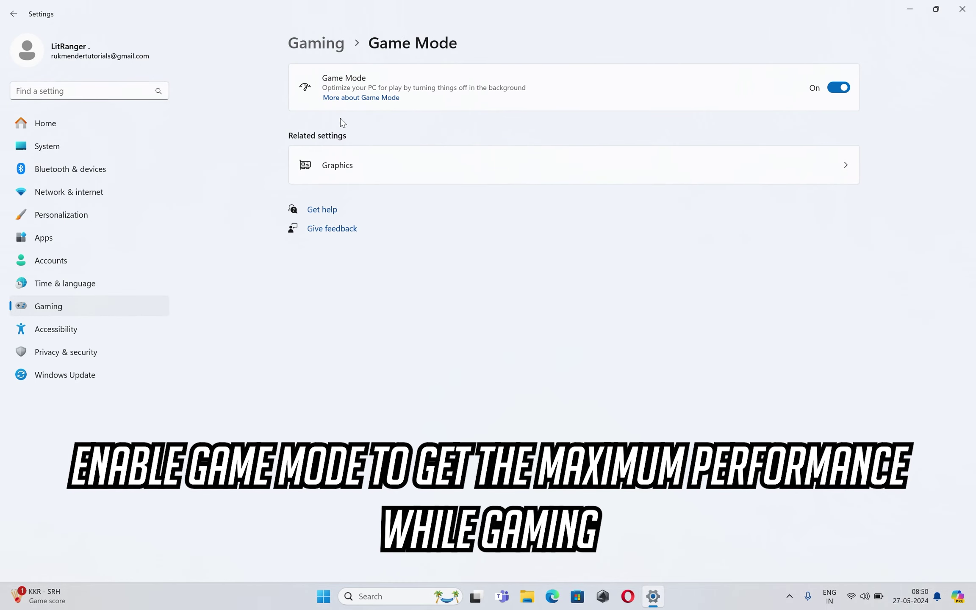
# - Add the Wuthering Waves application from C:\WutheringWavesj3oFh\Wuthering Waves Game as a desktop app in the custom graphics options
pyautogui.click(397, 157)
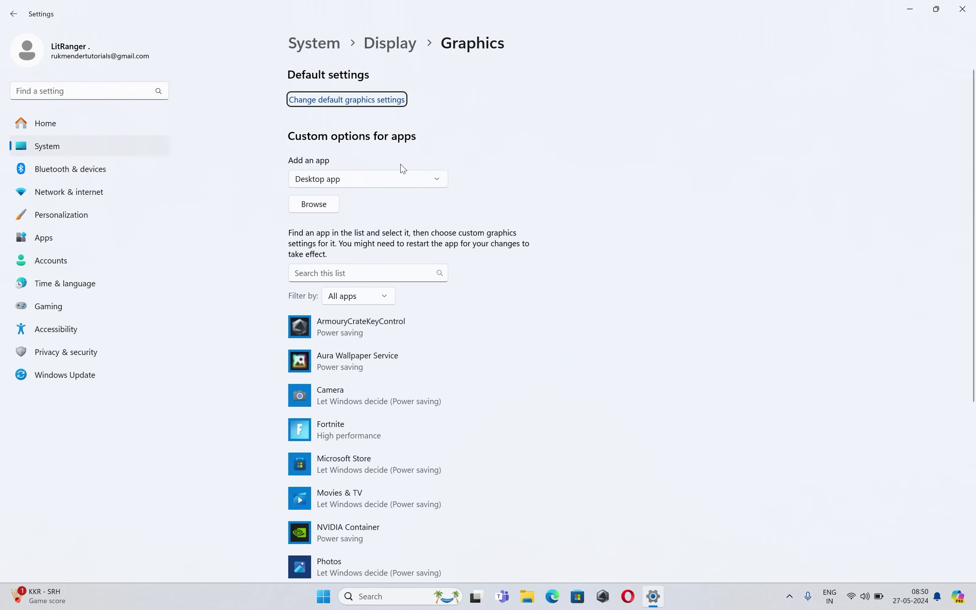
pyautogui.click(318, 179)
pyautogui.click(345, 178)
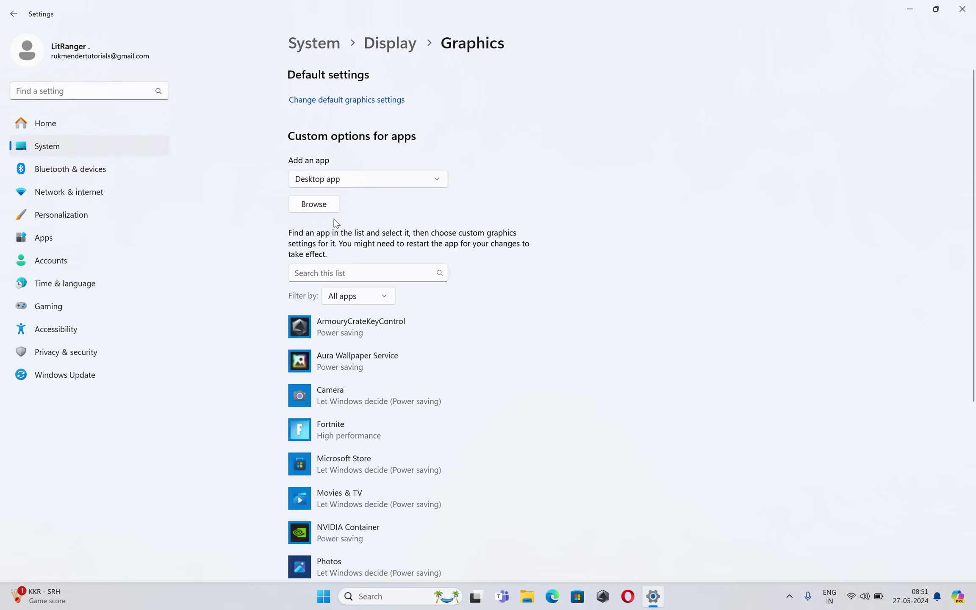
pyautogui.click(314, 205)
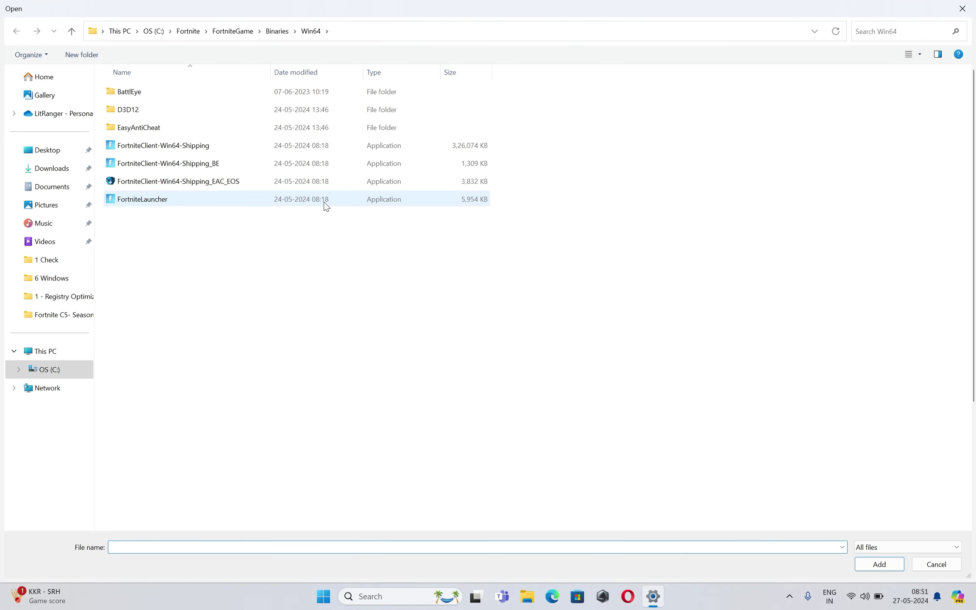
pyautogui.click(157, 31)
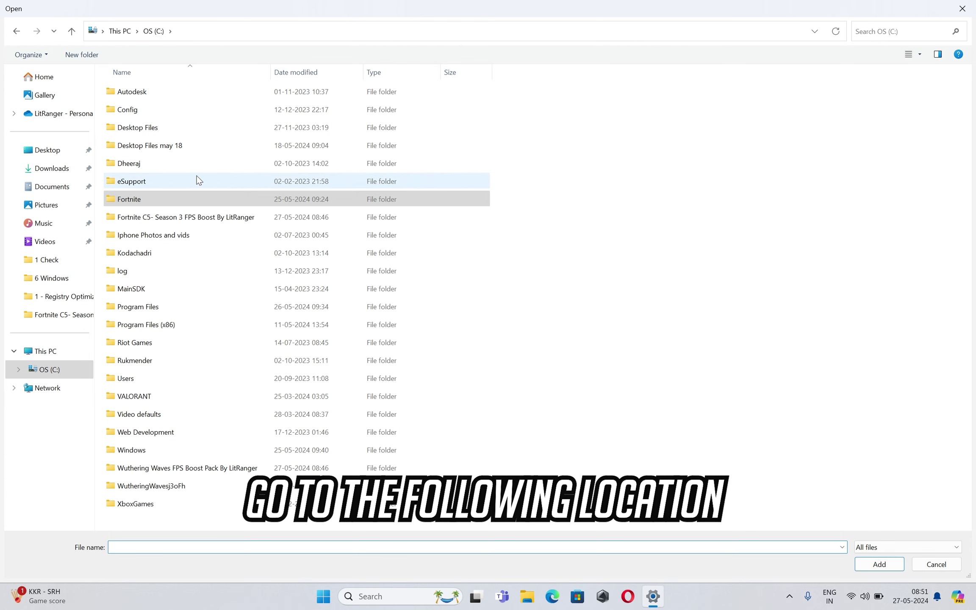
pyautogui.click(206, 490)
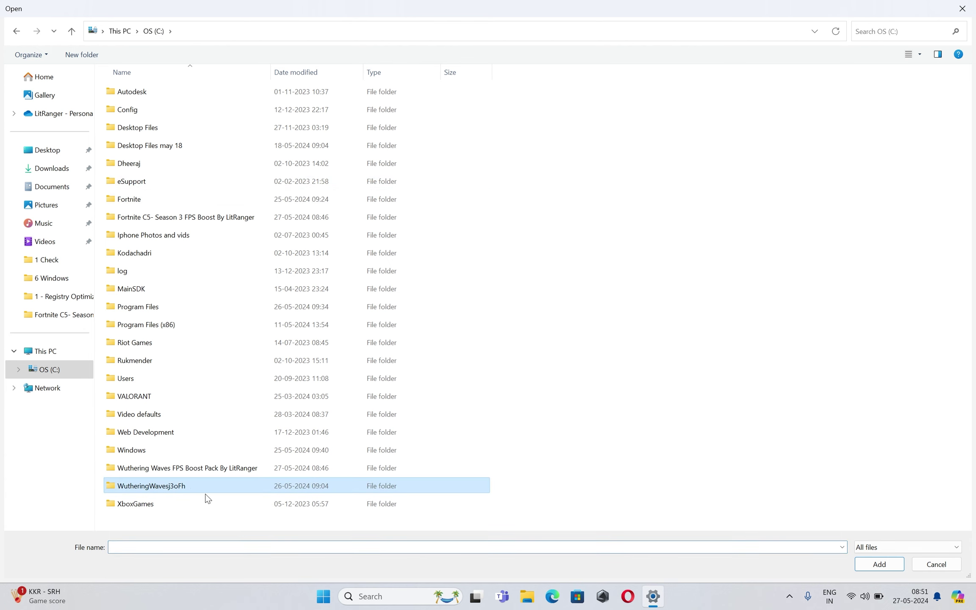
pyautogui.doubleClick(196, 490)
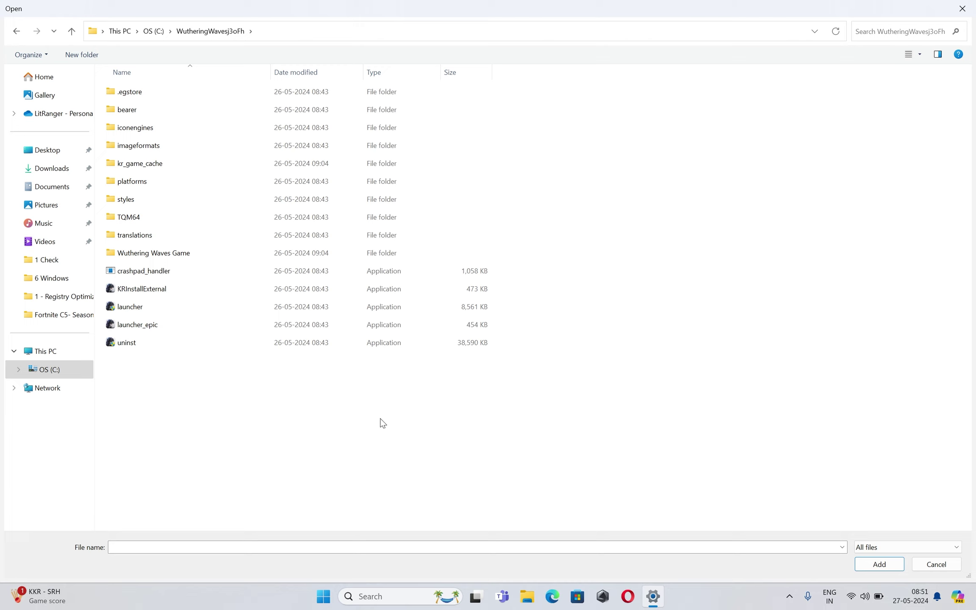
pyautogui.click(184, 258)
pyautogui.doubleClick(231, 254)
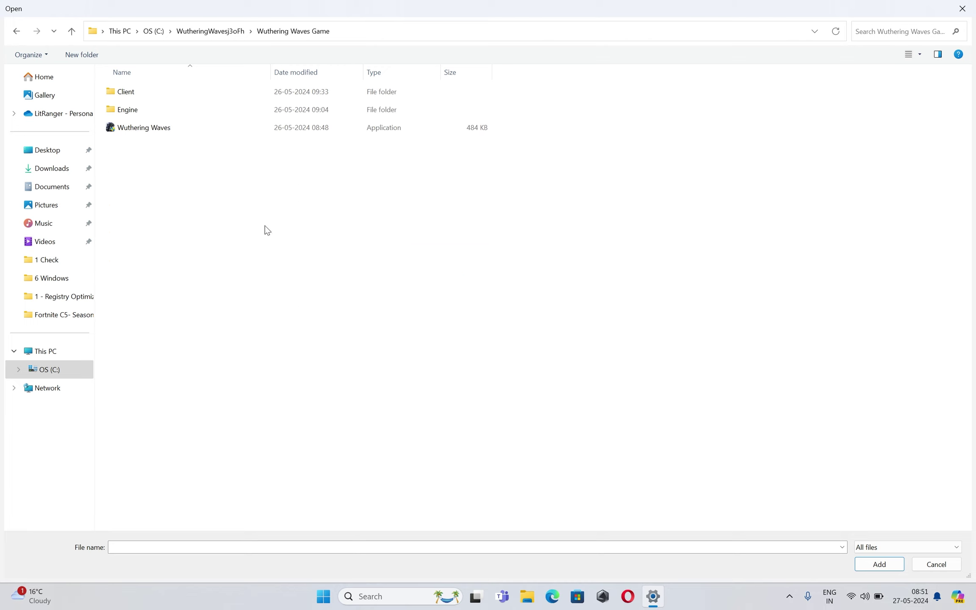
pyautogui.click(222, 128)
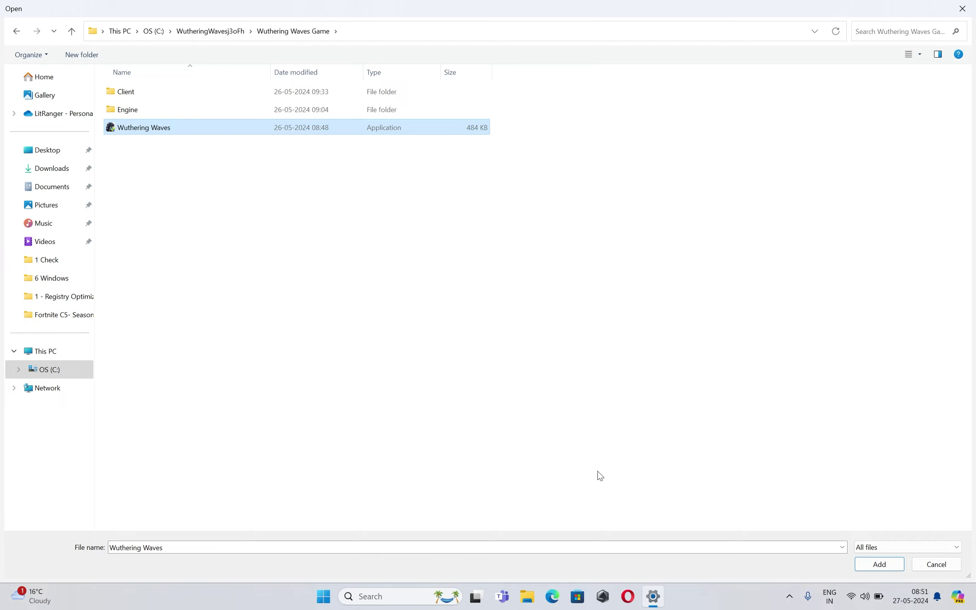
pyautogui.click(879, 565)
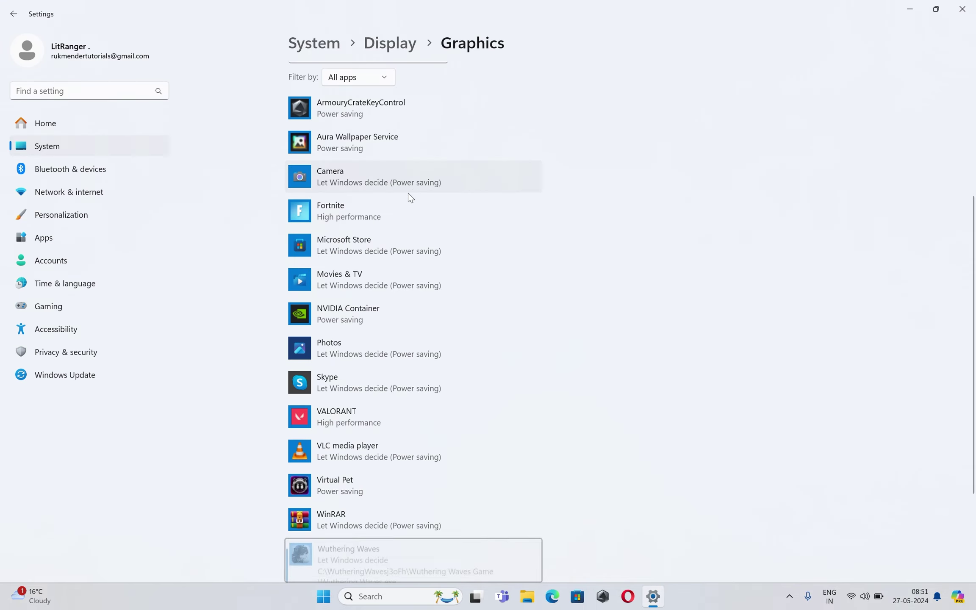
# - Set the graphics preference of the added Wuthering Waves game app to High performance and save it
pyautogui.click(451, 473)
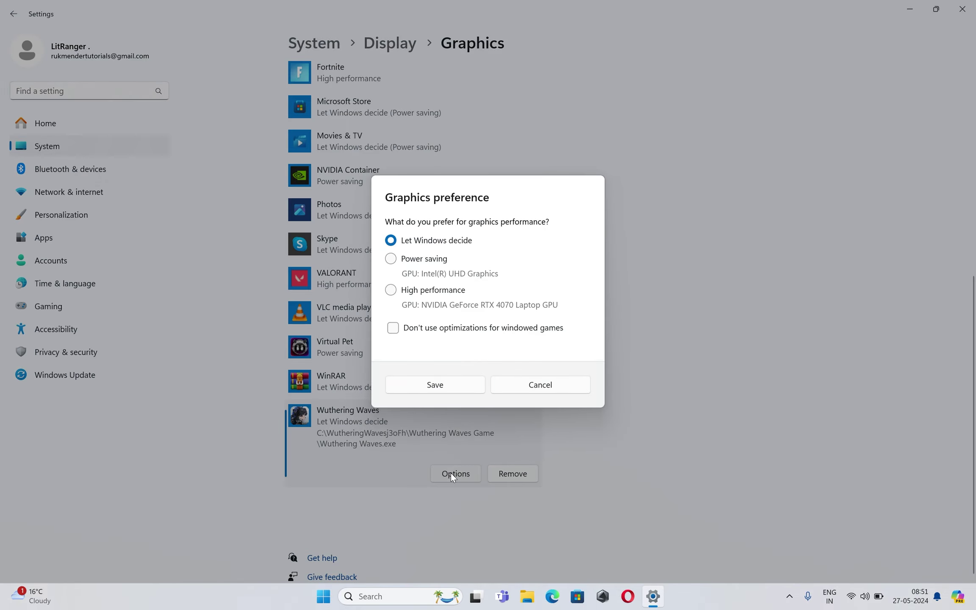
pyautogui.click(458, 291)
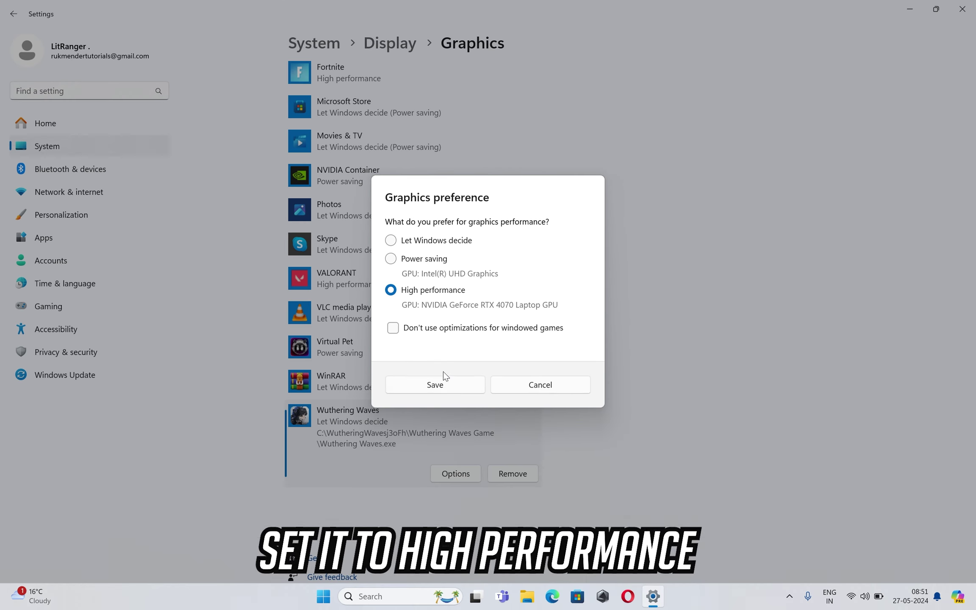
pyautogui.click(406, 451)
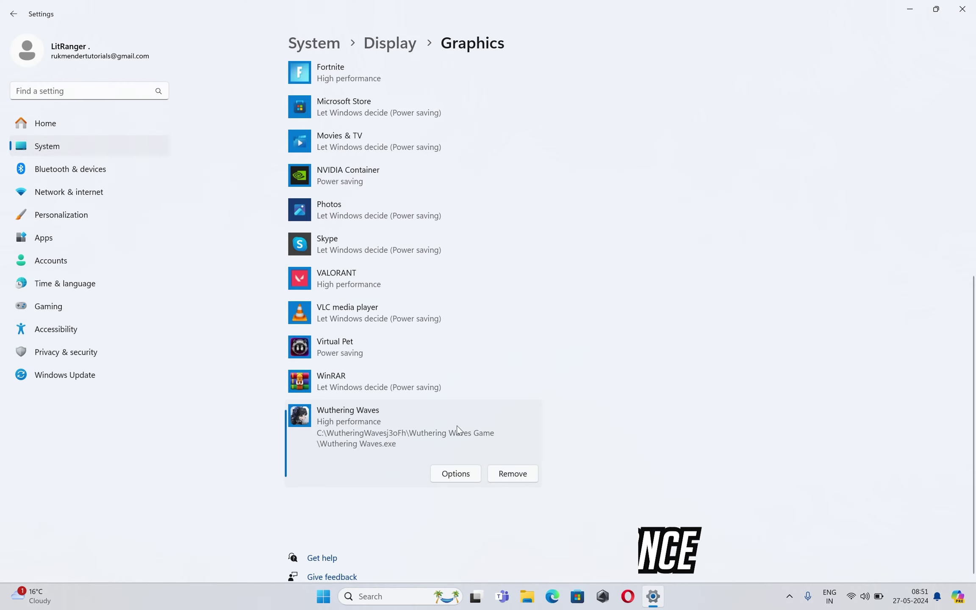
# - Add the launcher application from the C:\WutheringWavesj3oFh folder to the custom graphics options
pyautogui.scroll(10, 429, 459)
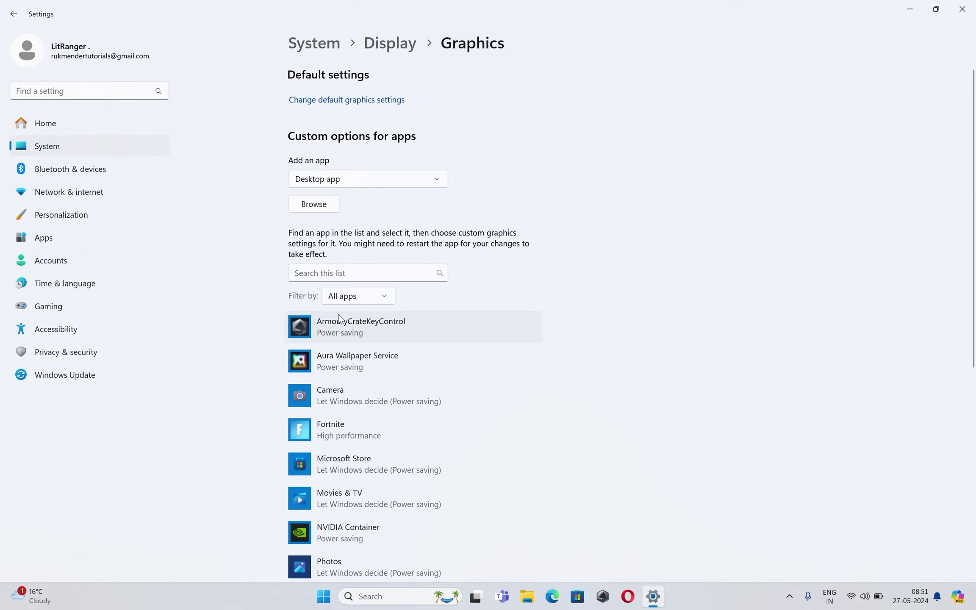
pyautogui.click(312, 205)
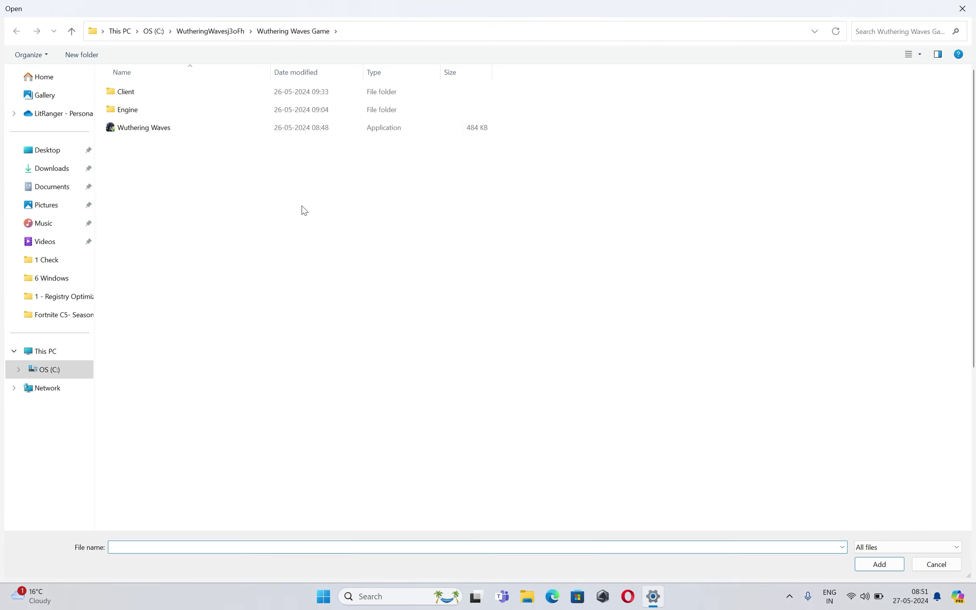
pyautogui.click(212, 32)
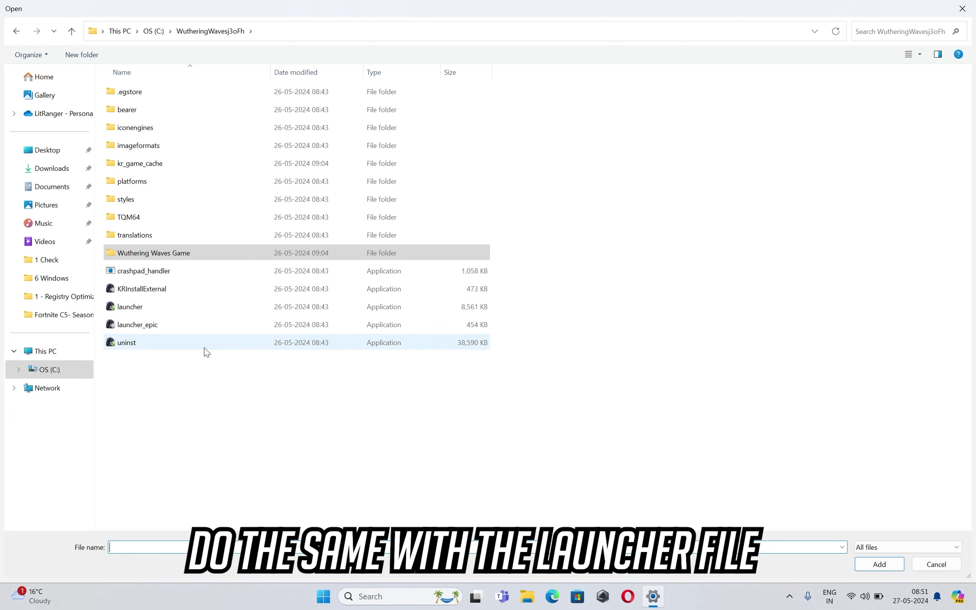
pyautogui.click(220, 307)
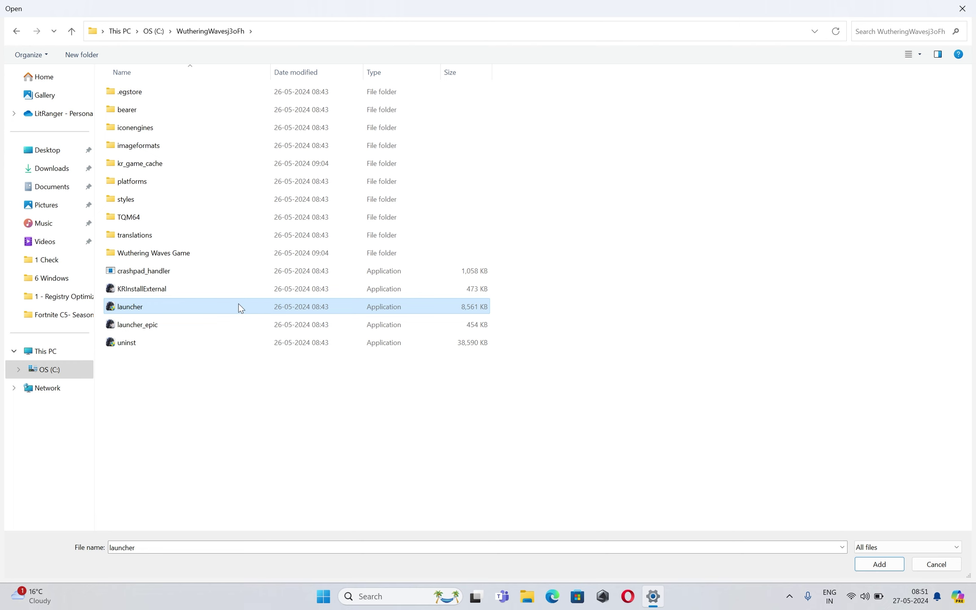
pyautogui.click(879, 564)
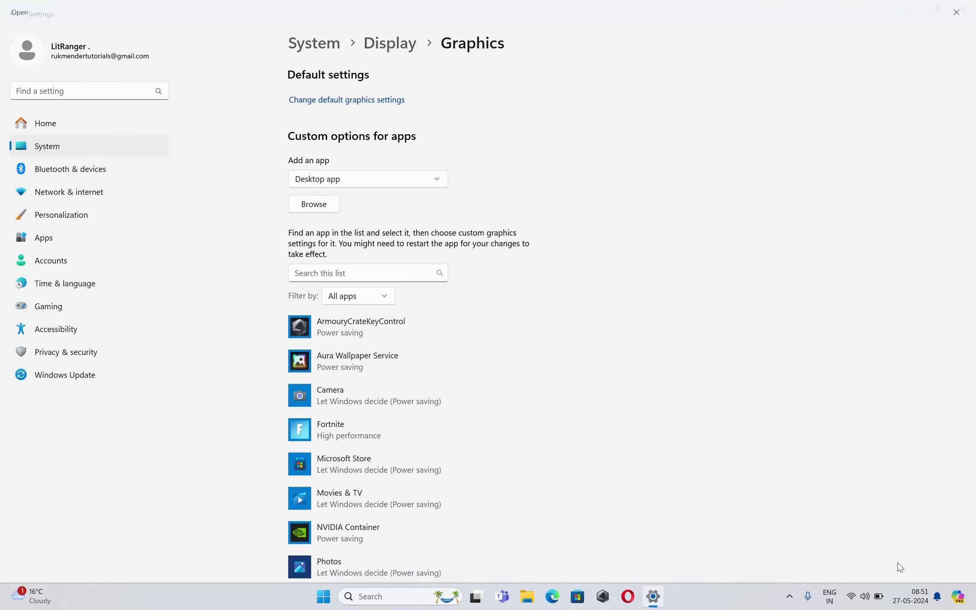
# - Set the graphics preference of the Wuthering Waves launcher.exe entry to High performance and save it
pyautogui.scroll(-5, 599, 189)
pyautogui.scroll(-3, 444, 288)
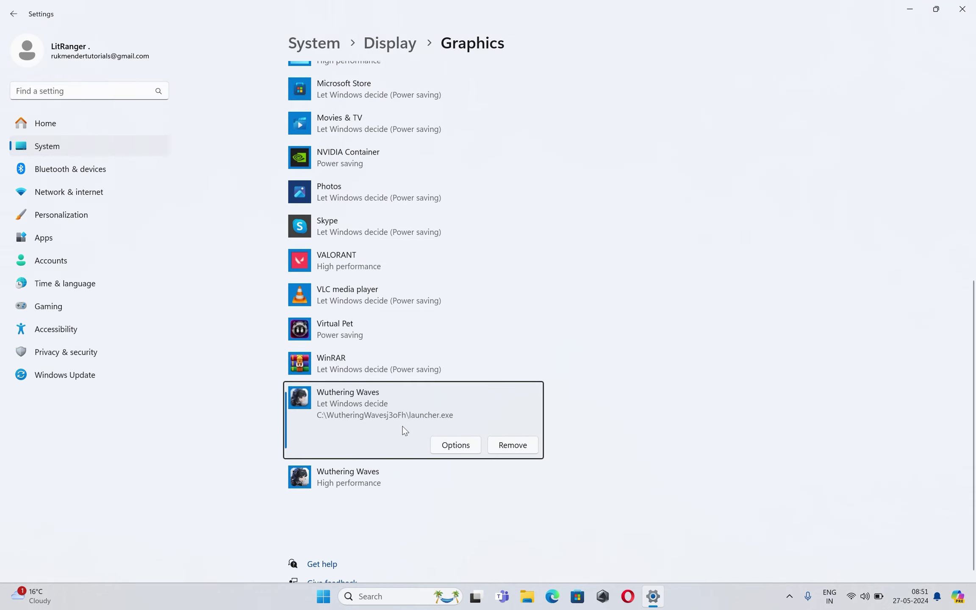
pyautogui.click(450, 447)
pyautogui.click(417, 289)
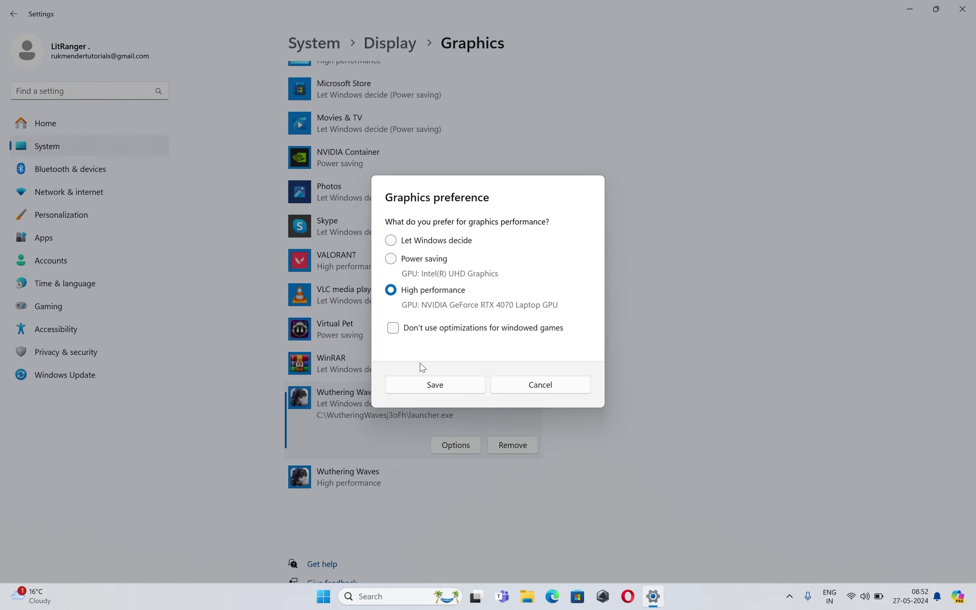
pyautogui.click(428, 387)
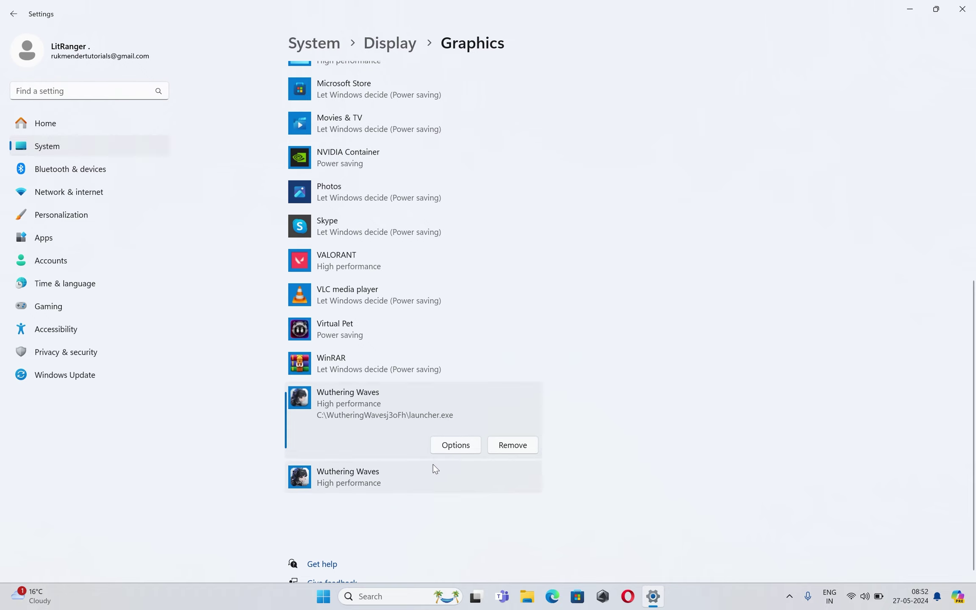
# - Open the default graphics settings and make sure hardware-accelerated GPU scheduling is turned on
pyautogui.scroll(8, 403, 462)
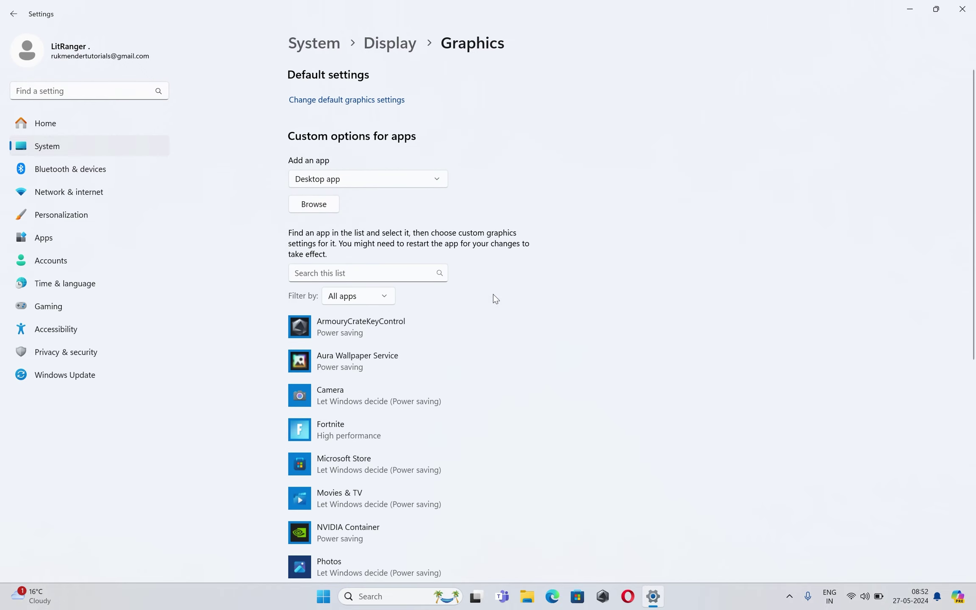
pyautogui.click(343, 101)
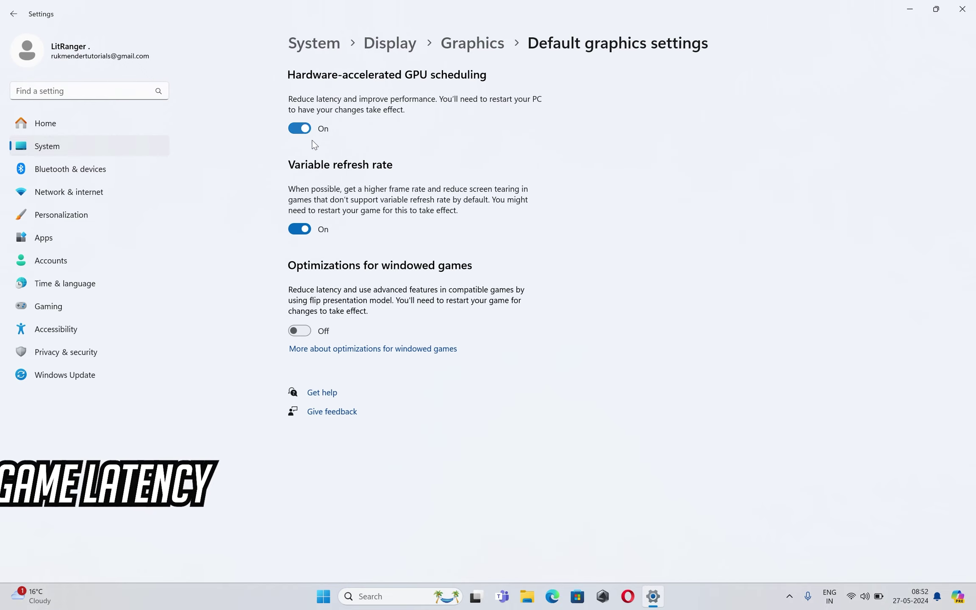
pyautogui.click(303, 123)
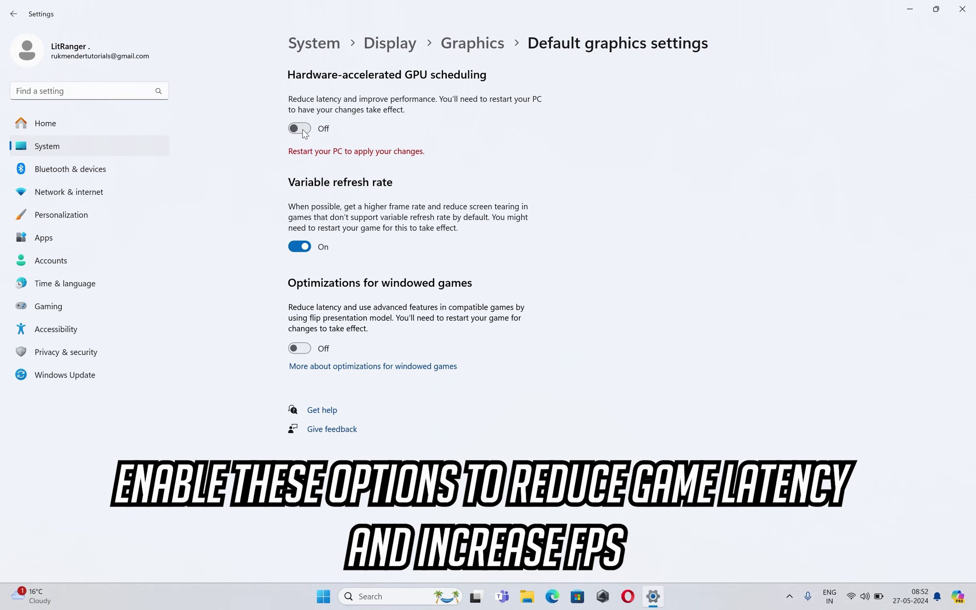
pyautogui.click(298, 130)
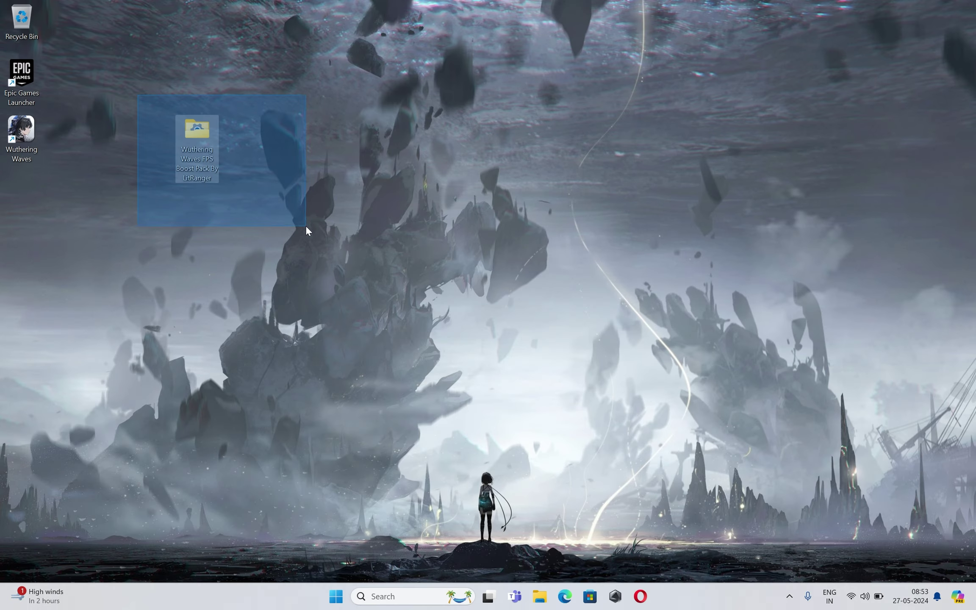
# - Open the Wuthering Waves FPS Boost Pack folder on the desktop and select all the items inside it
pyautogui.moveTo(306, 225); pyautogui.dragTo(306, 225)
pyautogui.moveTo(311, 75); pyautogui.dragTo(112, 226)
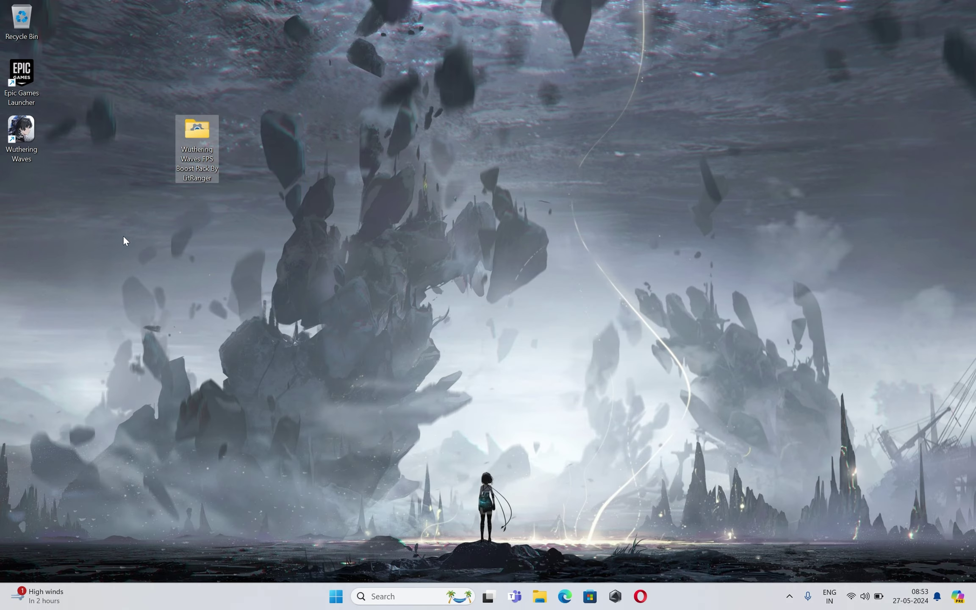
pyautogui.doubleClick(199, 167)
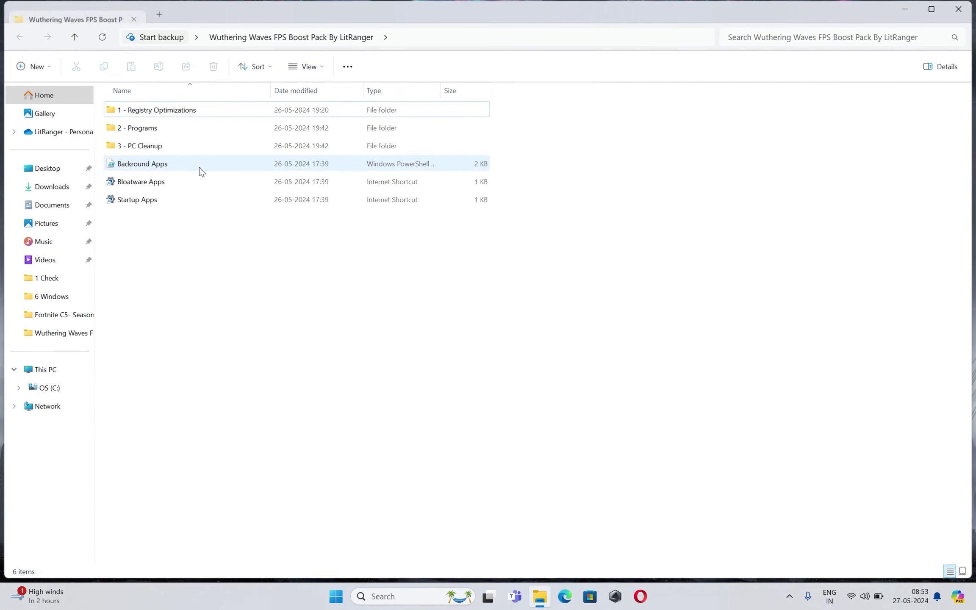
pyautogui.moveTo(558, 311); pyautogui.dragTo(241, 108)
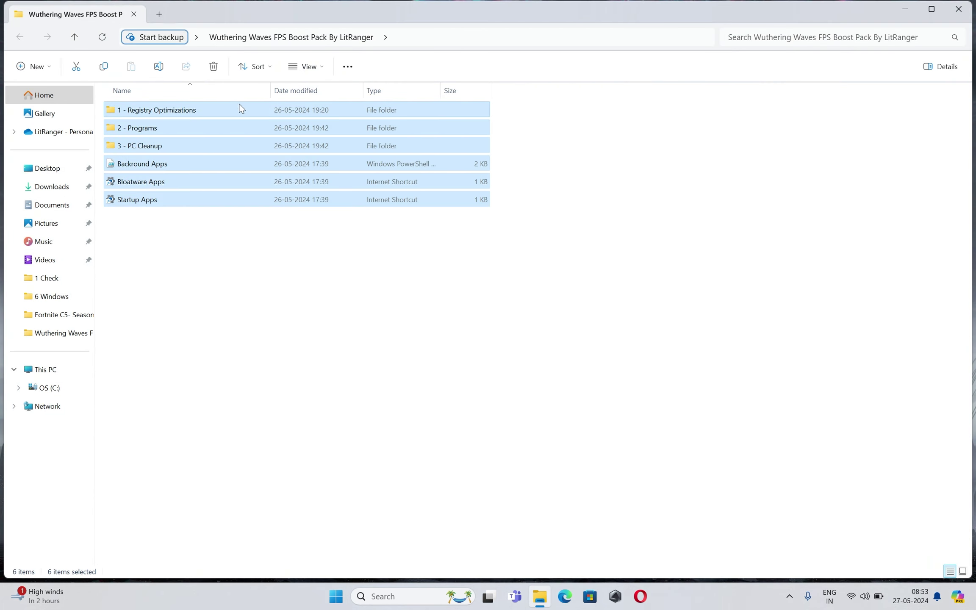
# - Run the Backround Apps script with PowerShell, choose option 1 to turn background apps off, and close the resulting Settings window
pyautogui.click(224, 222)
pyautogui.click(143, 163)
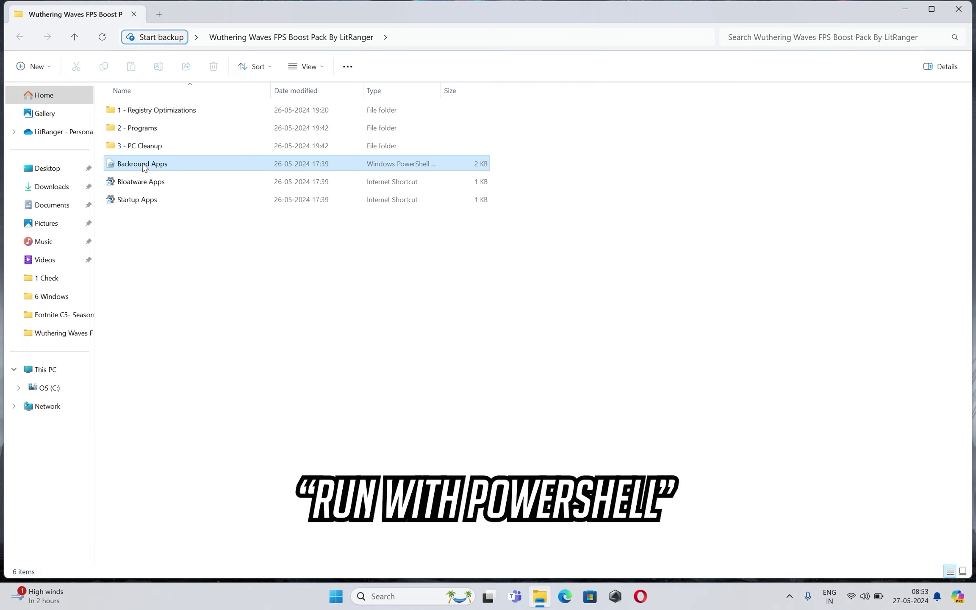
pyautogui.rightClick(203, 163)
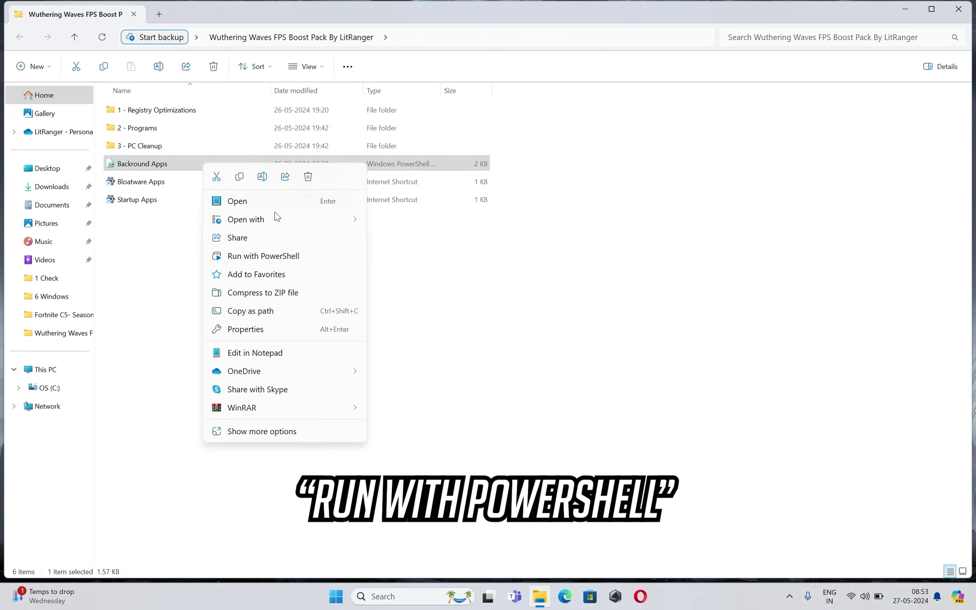
pyautogui.click(283, 257)
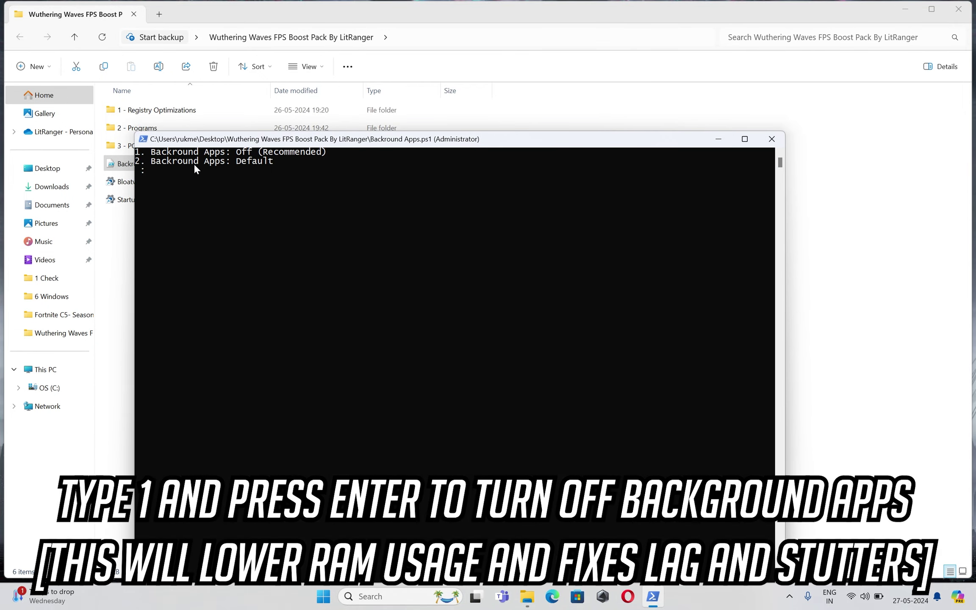
pyautogui.write('1')
pyautogui.press('Return')
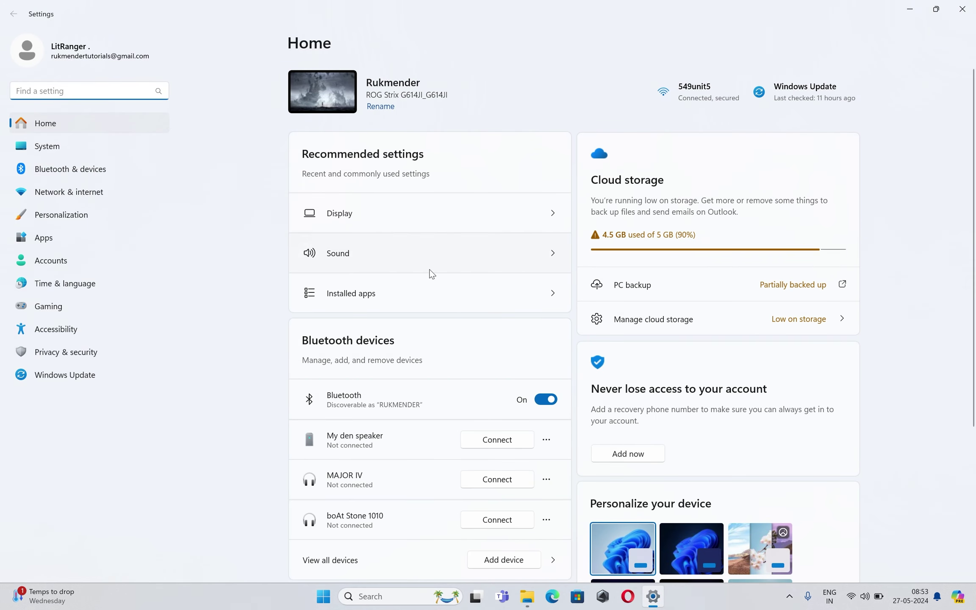
pyautogui.click(962, 9)
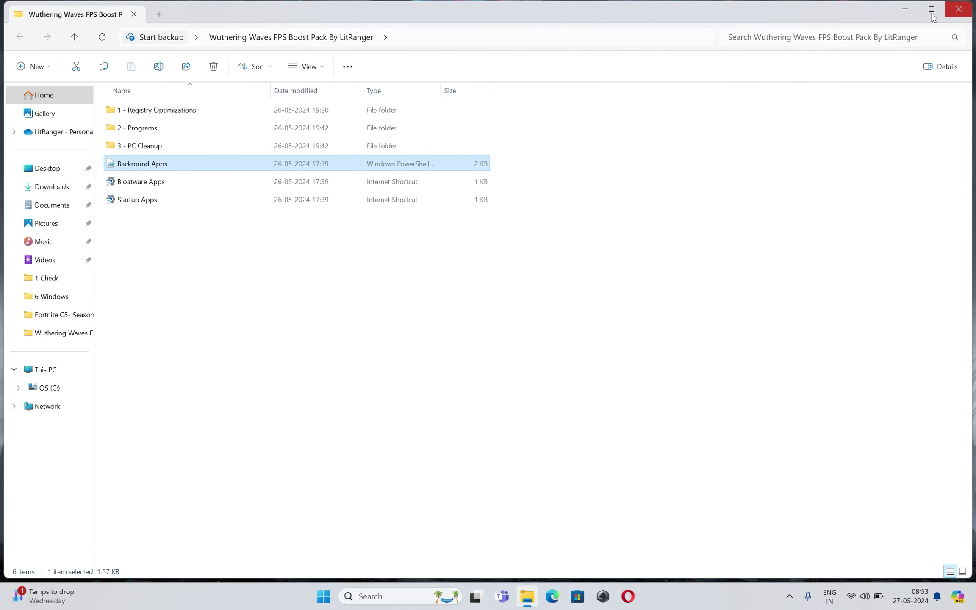
# - Open the Bloatware Apps shortcut and uninstall the unneeded MaxxAudioPro from the installed apps list
pyautogui.doubleClick(207, 186)
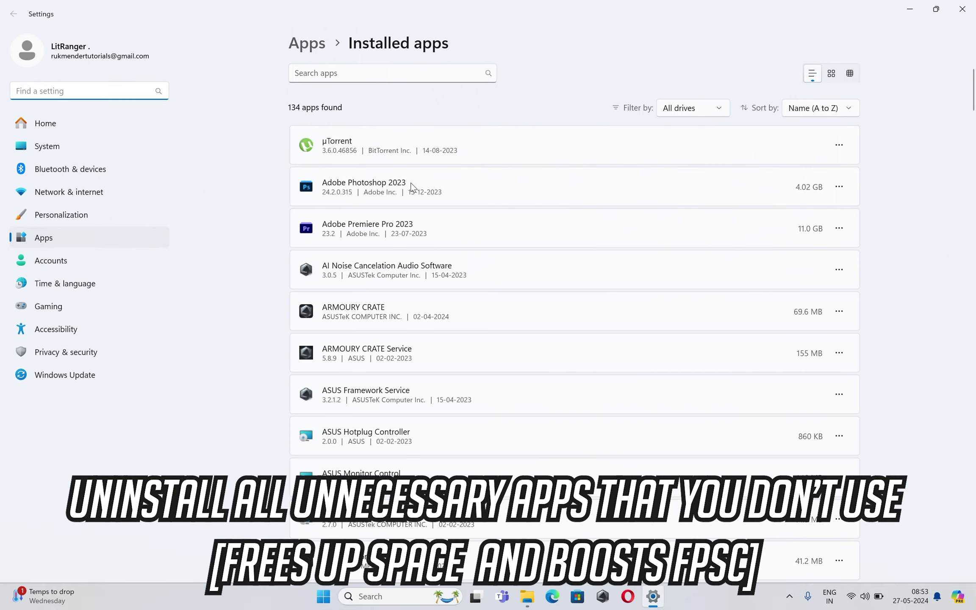
pyautogui.scroll(-3, 443, 221)
pyautogui.scroll(-7, 443, 221)
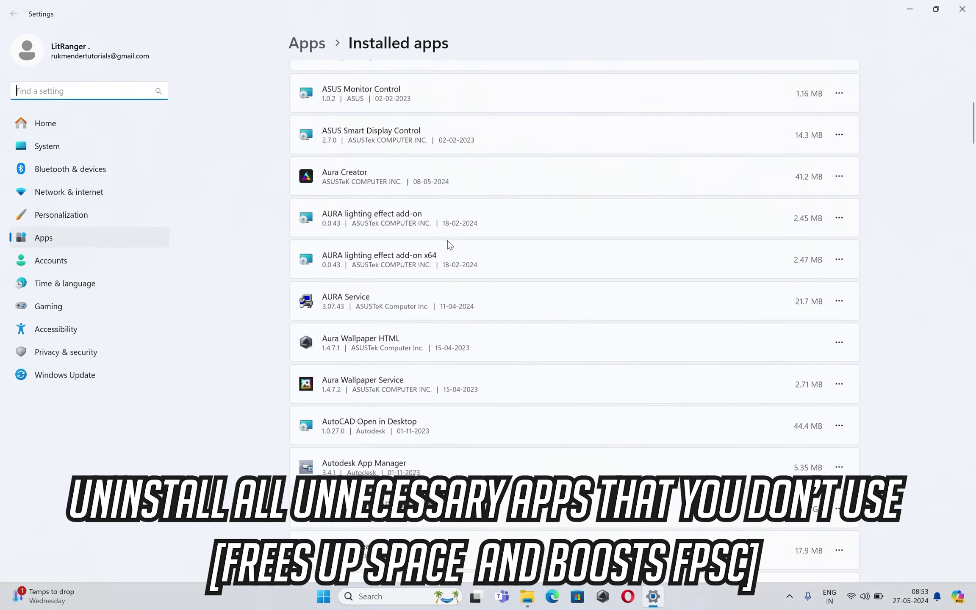
pyautogui.scroll(-8, 438, 333)
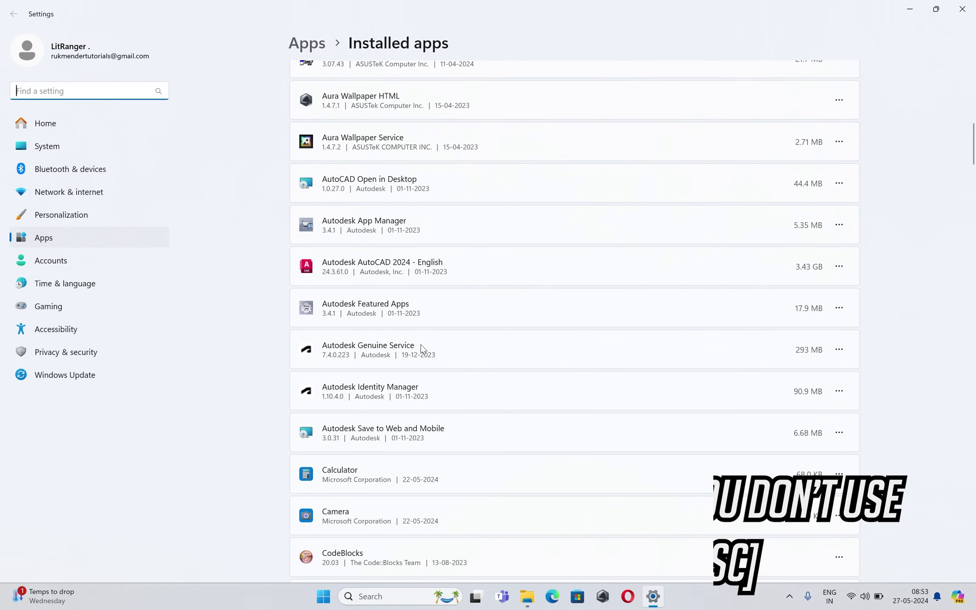
pyautogui.scroll(-10, 364, 310)
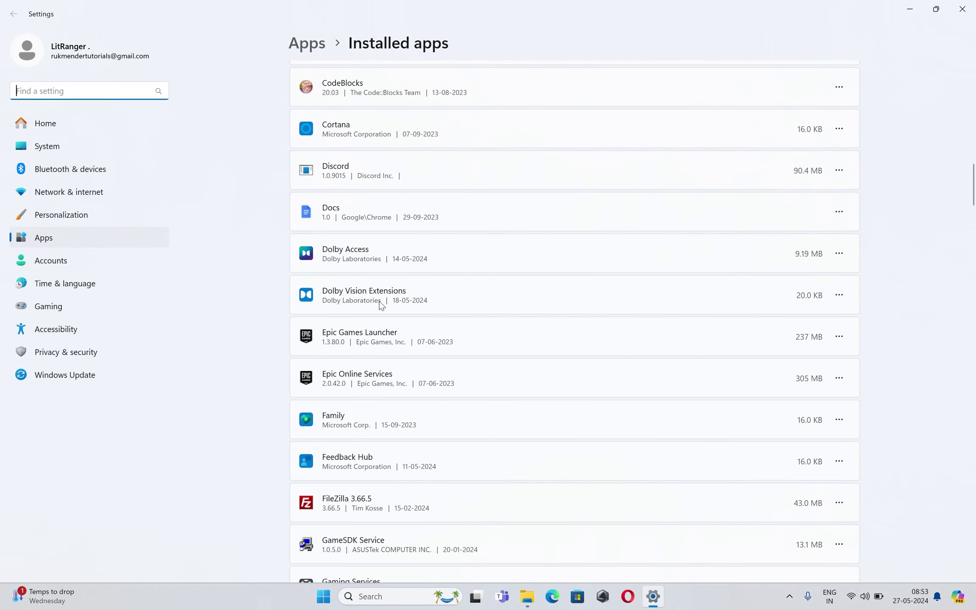
pyautogui.scroll(-15, 365, 322)
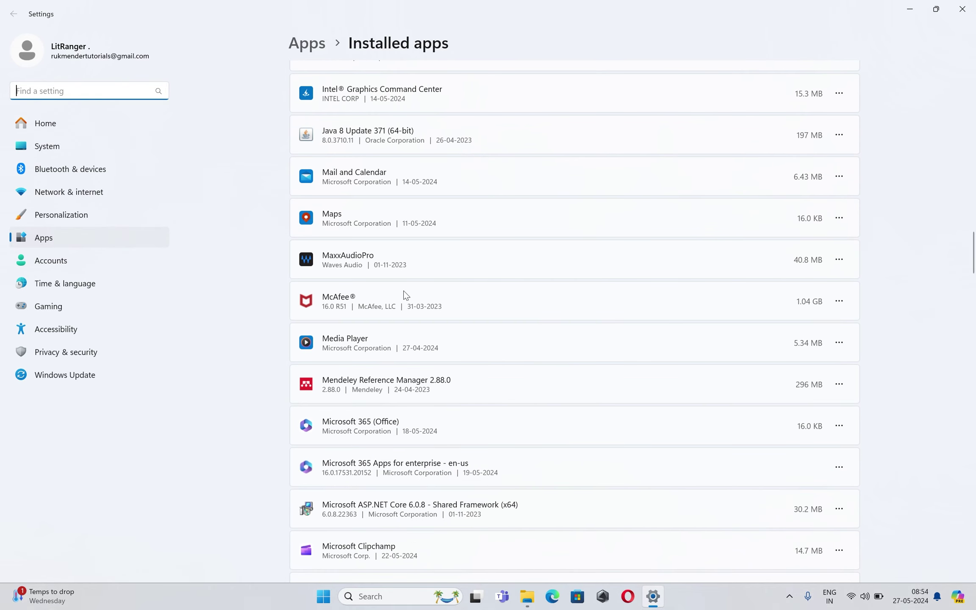
pyautogui.click(839, 259)
pyautogui.click(719, 318)
pyautogui.click(812, 320)
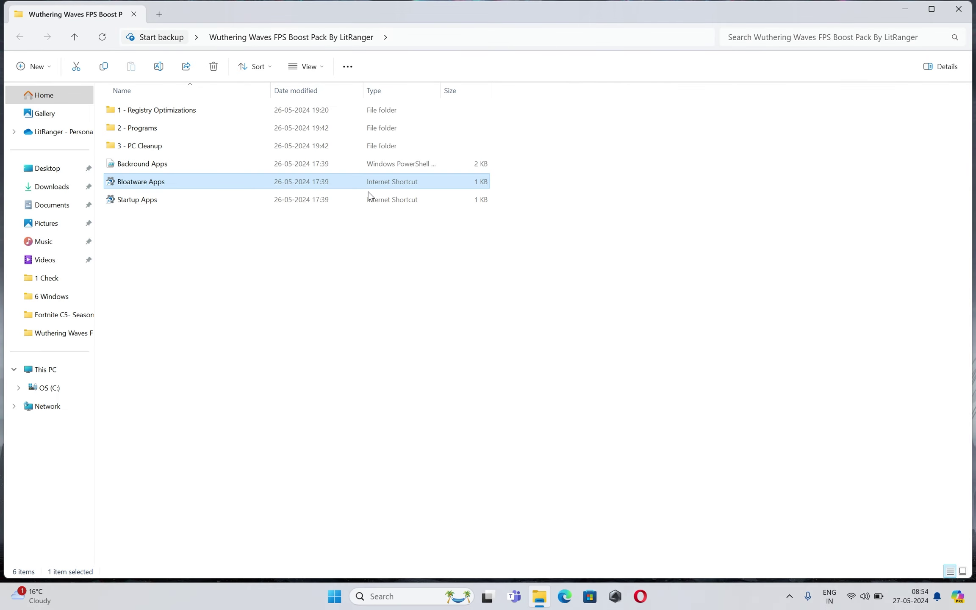
# - Open the Startup Apps shortcut and disable Google Chrome, Microsoft OneDrive, Microsoft Teams and Microsoft Teams (personal) at startup
pyautogui.click(135, 204)
pyautogui.doubleClick(148, 202)
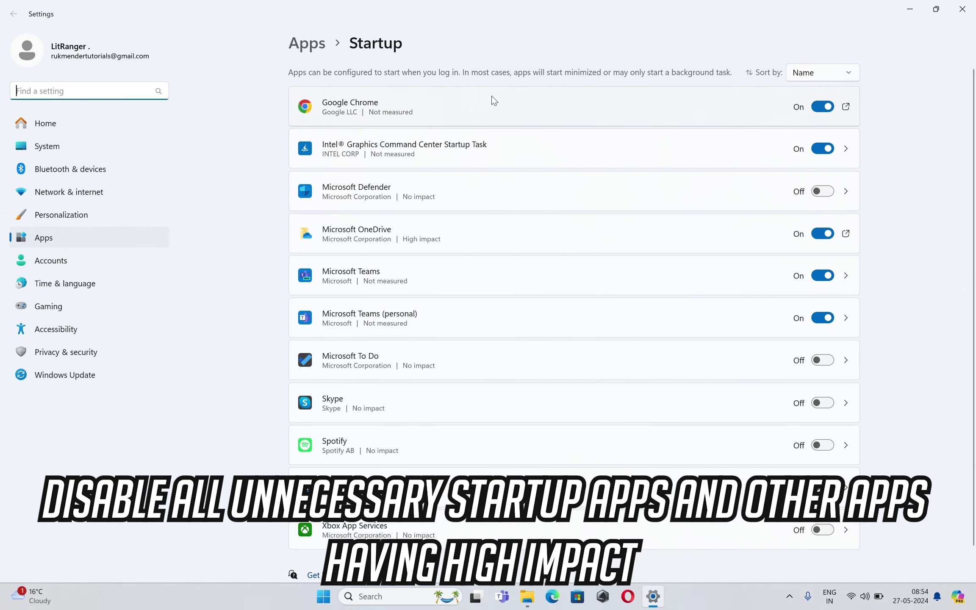
pyautogui.click(817, 104)
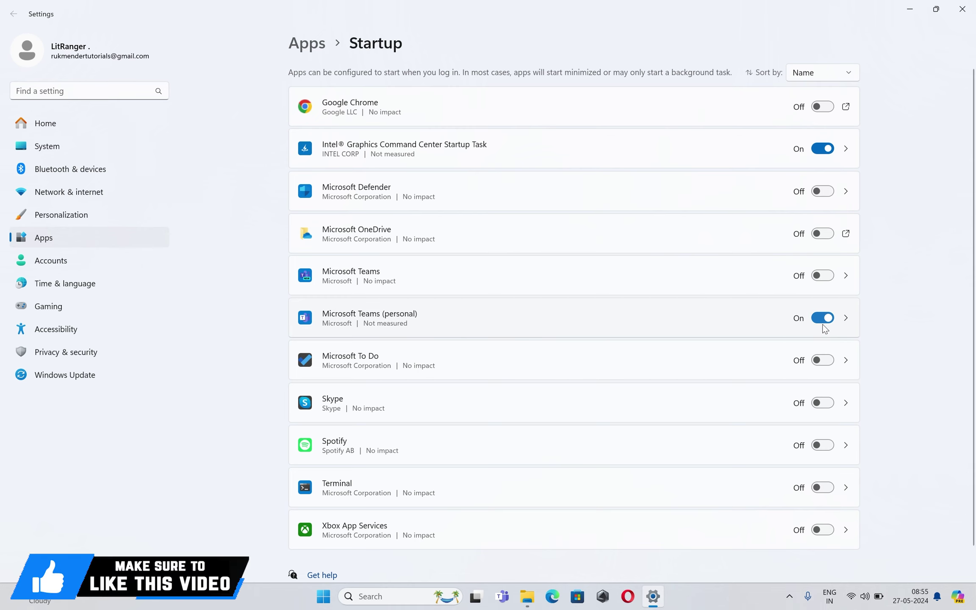
pyautogui.scroll(-2, 550, 375)
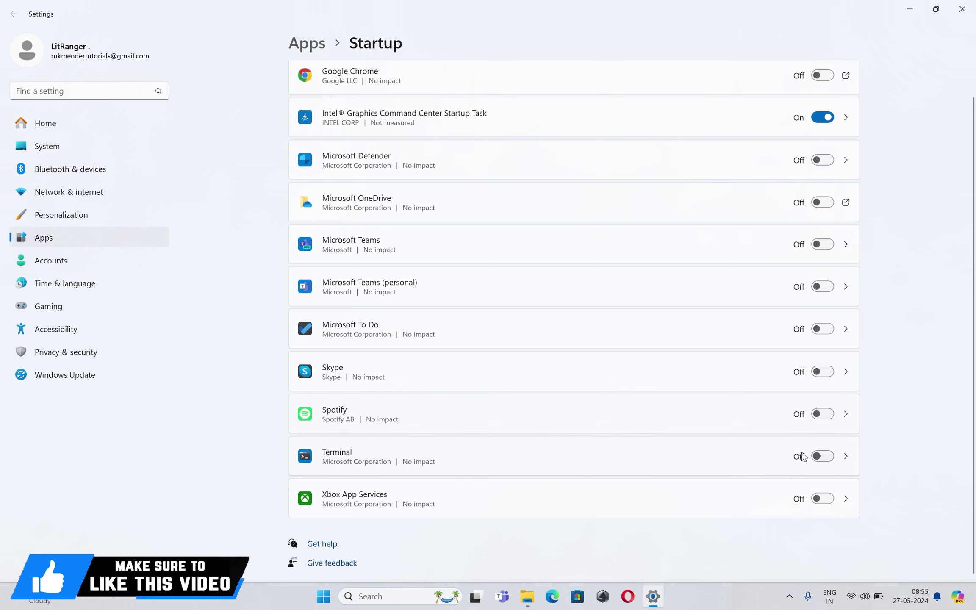
pyautogui.scroll(2, 675, 322)
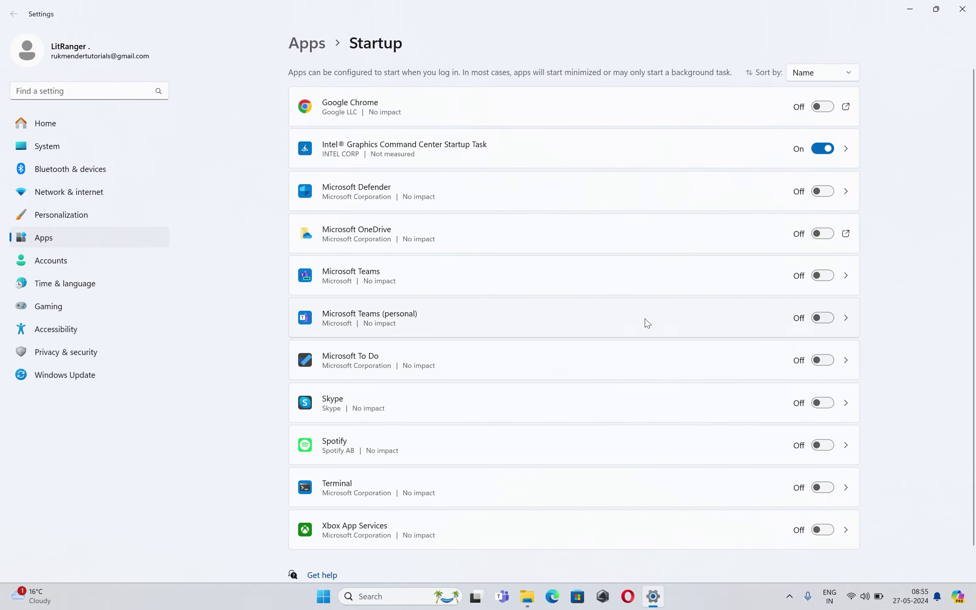
pyautogui.click(962, 9)
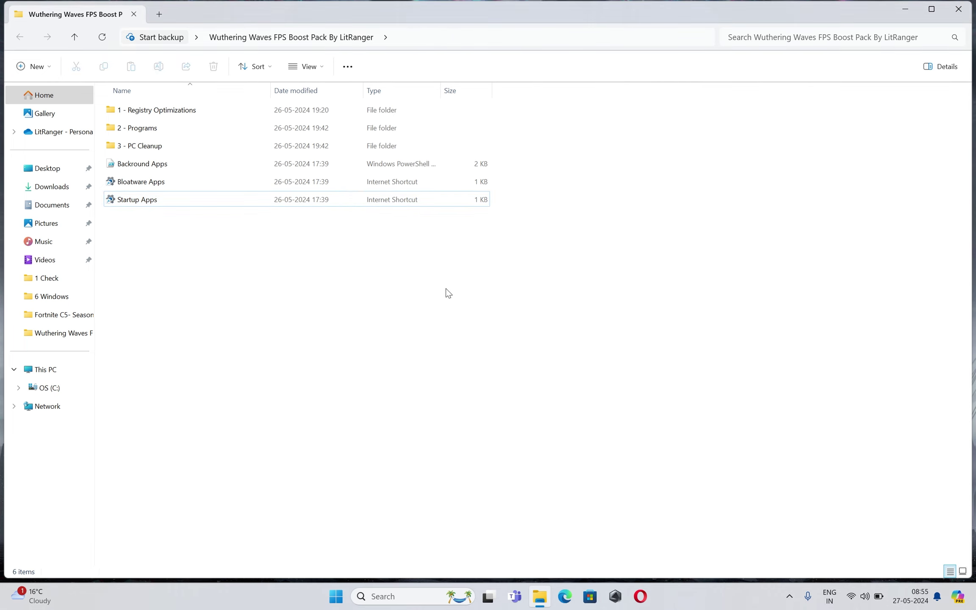
# - Open the RAM Optimization folder inside 1 - Registry Optimizations and look over its registry files
pyautogui.click(204, 109)
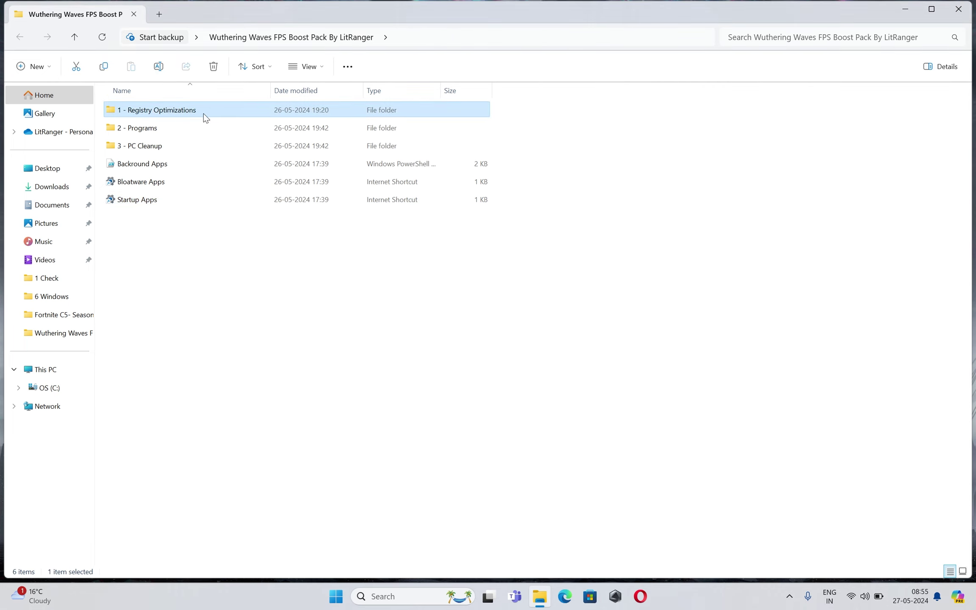
pyautogui.doubleClick(215, 111)
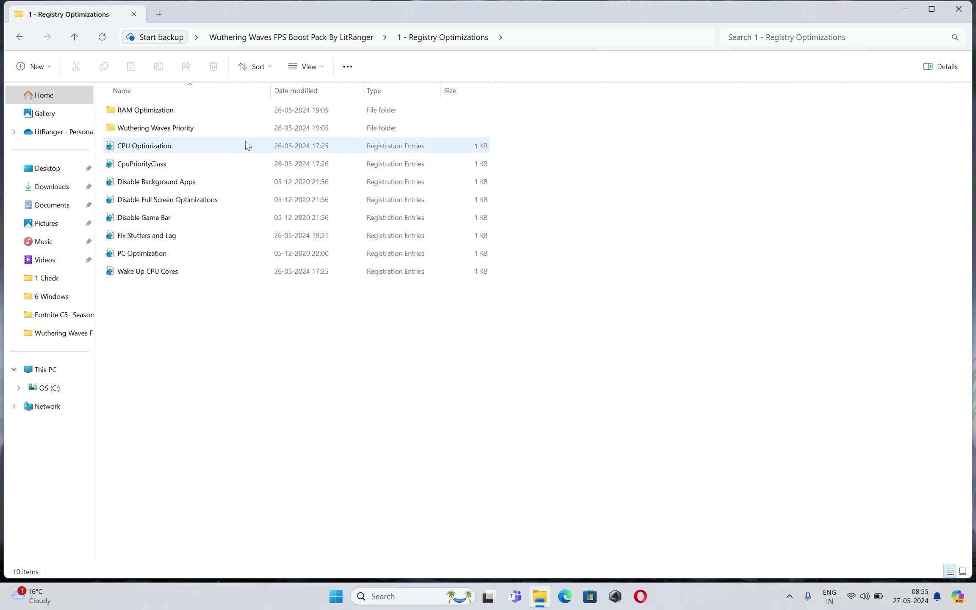
pyautogui.click(174, 110)
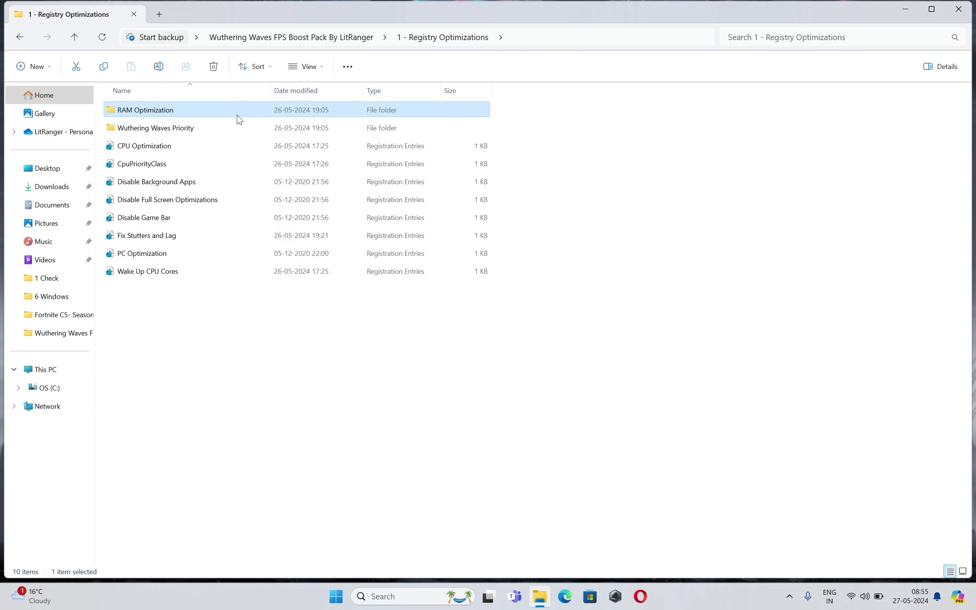
pyautogui.doubleClick(262, 110)
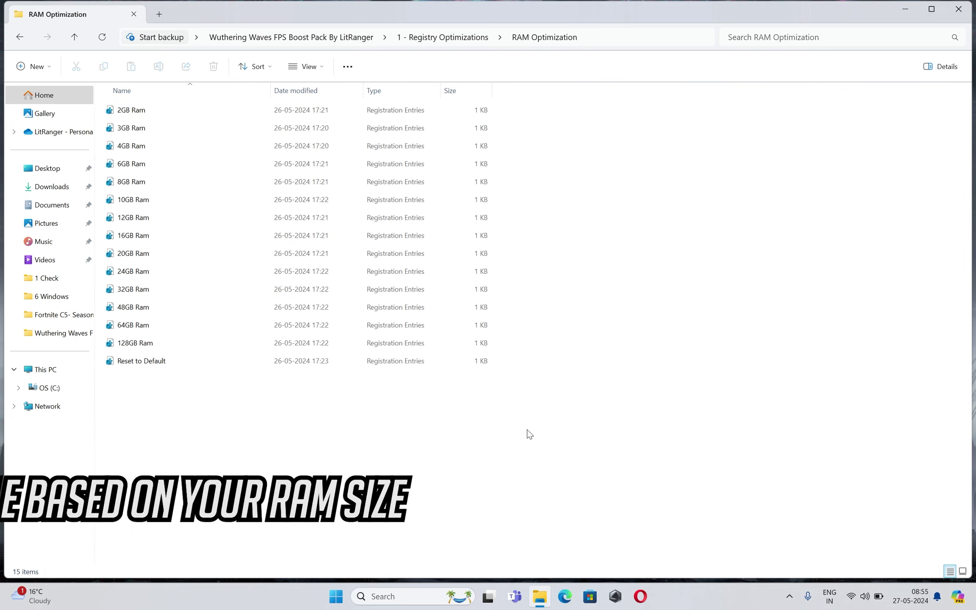
pyautogui.moveTo(620, 422); pyautogui.dragTo(248, 95)
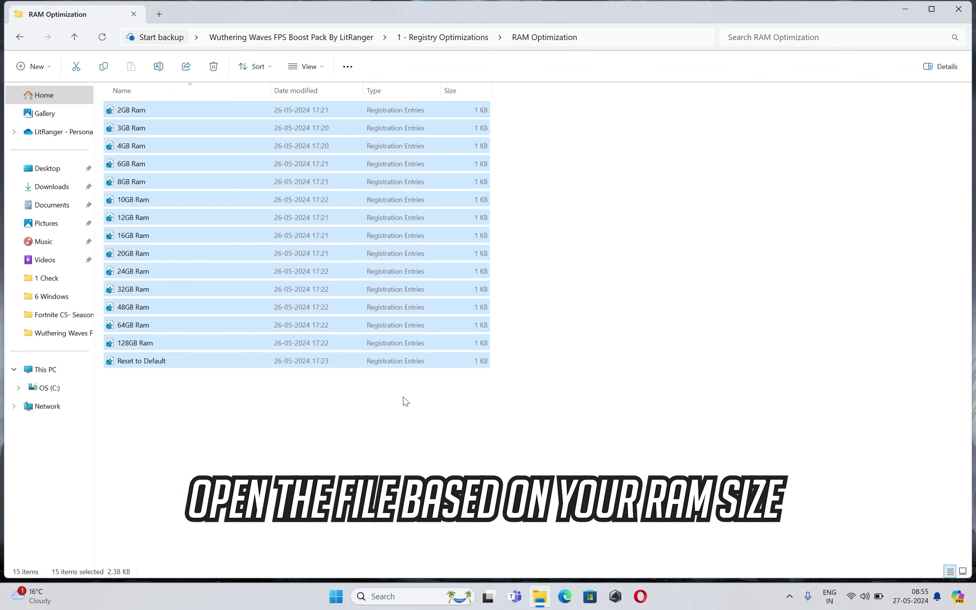
pyautogui.click(405, 425)
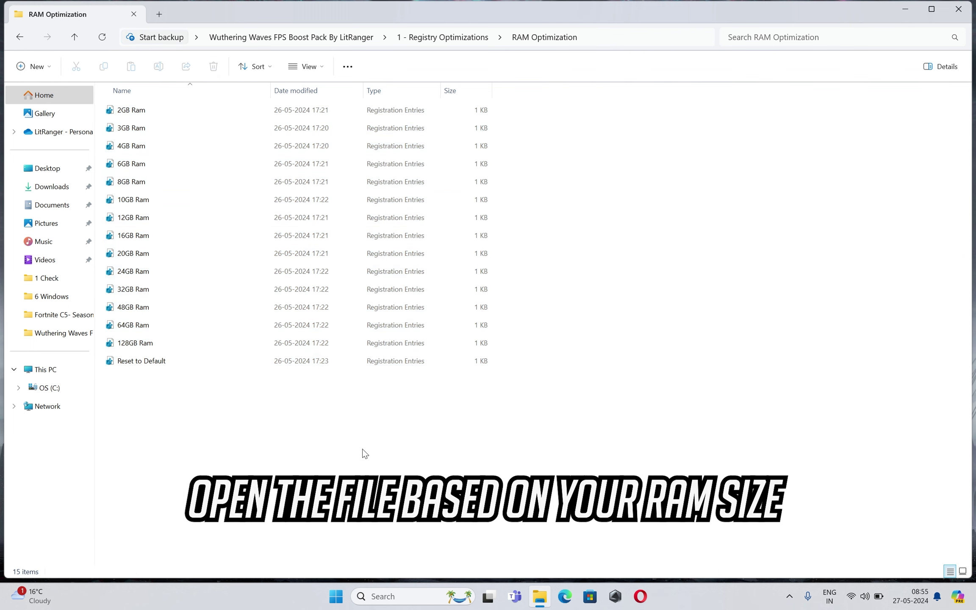
# - Search Windows for "system information", check the installed physical memory (RAM) in System Information, and close it
pyautogui.click(426, 597)
pyautogui.write('system')
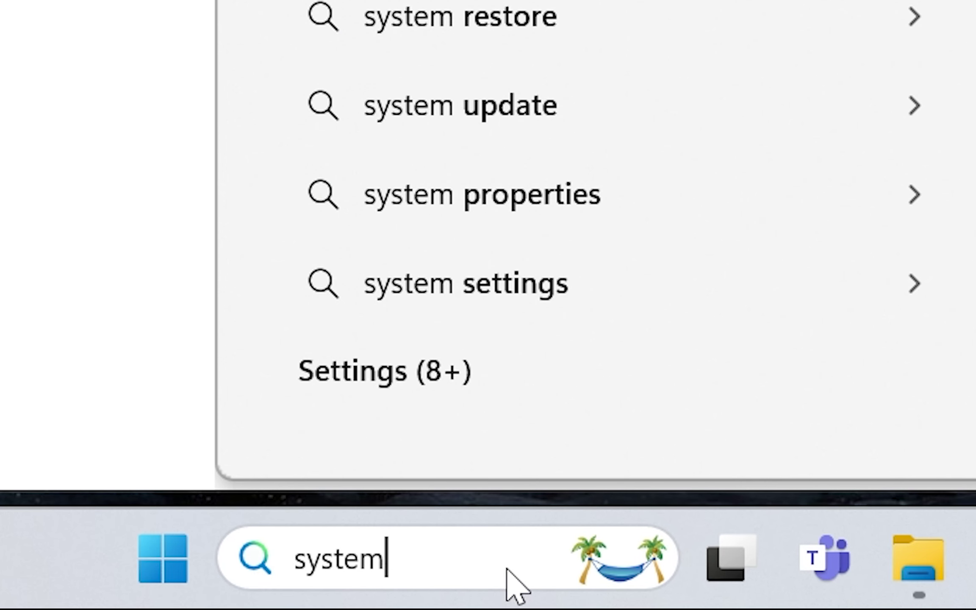
pyautogui.write(' information')
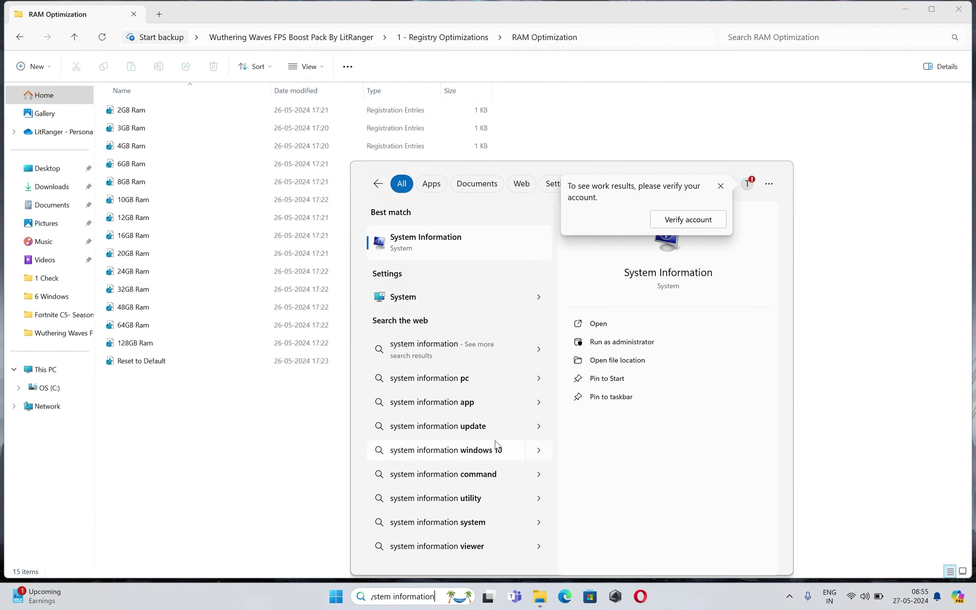
pyautogui.click(440, 239)
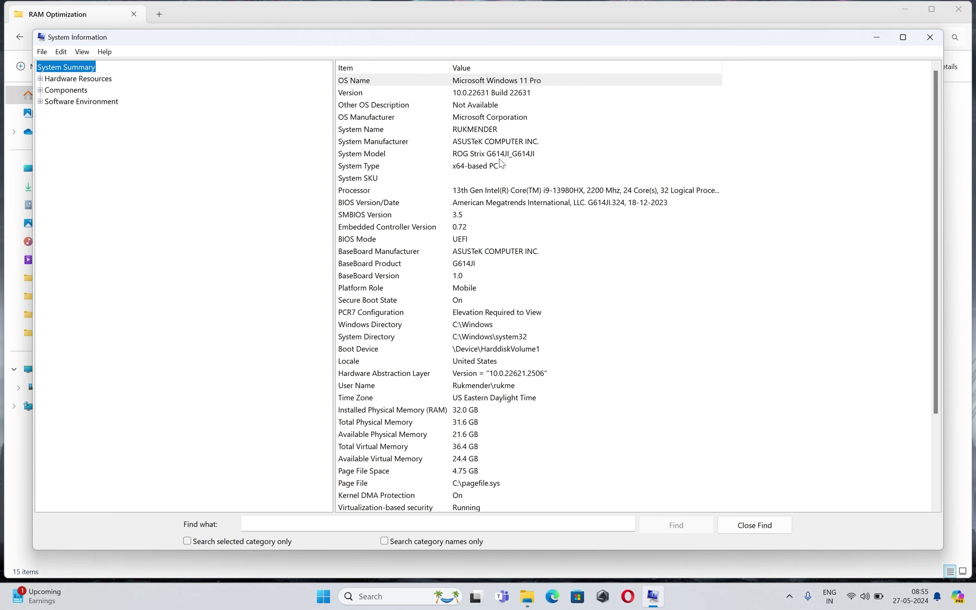
pyautogui.scroll(-1, 472, 215)
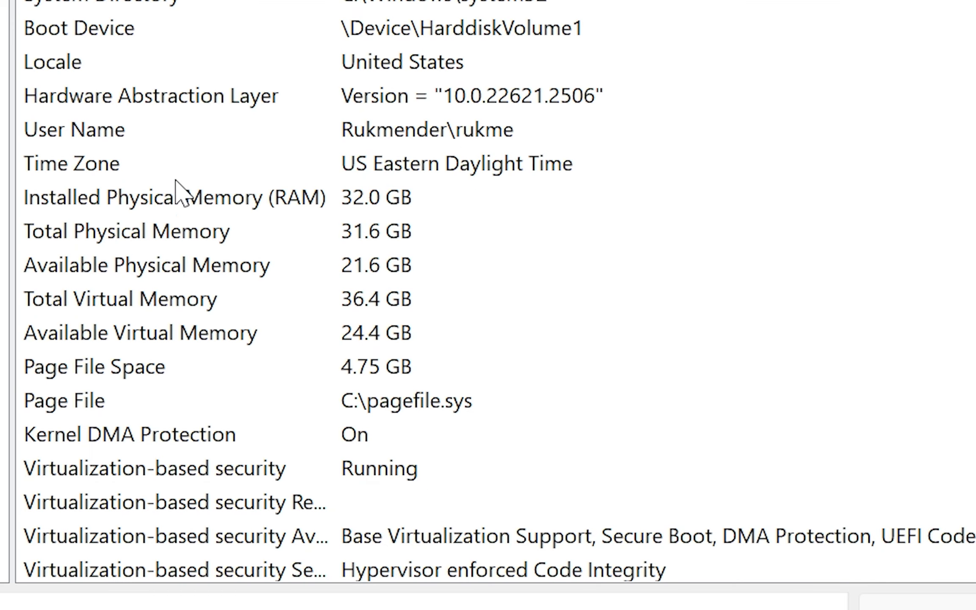
pyautogui.click(393, 374)
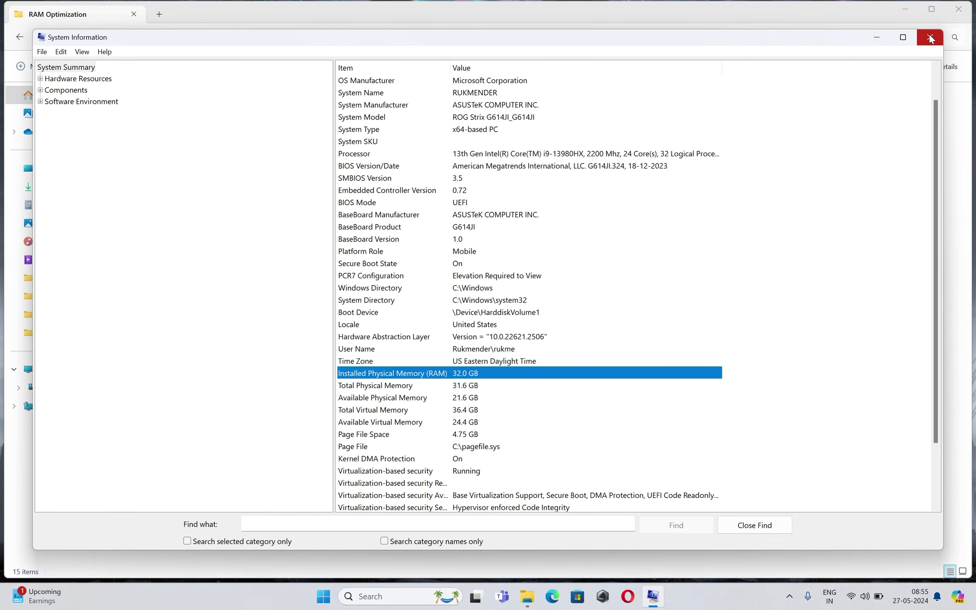
pyautogui.click(929, 38)
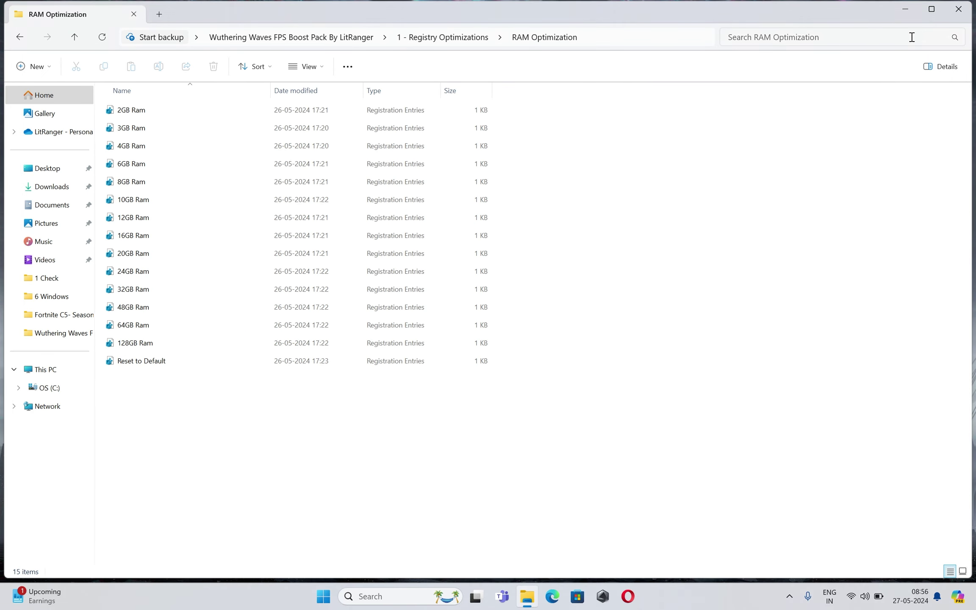
# - Add the 32GB Ram registration file to the registry and clear the file selection
pyautogui.doubleClick(153, 288)
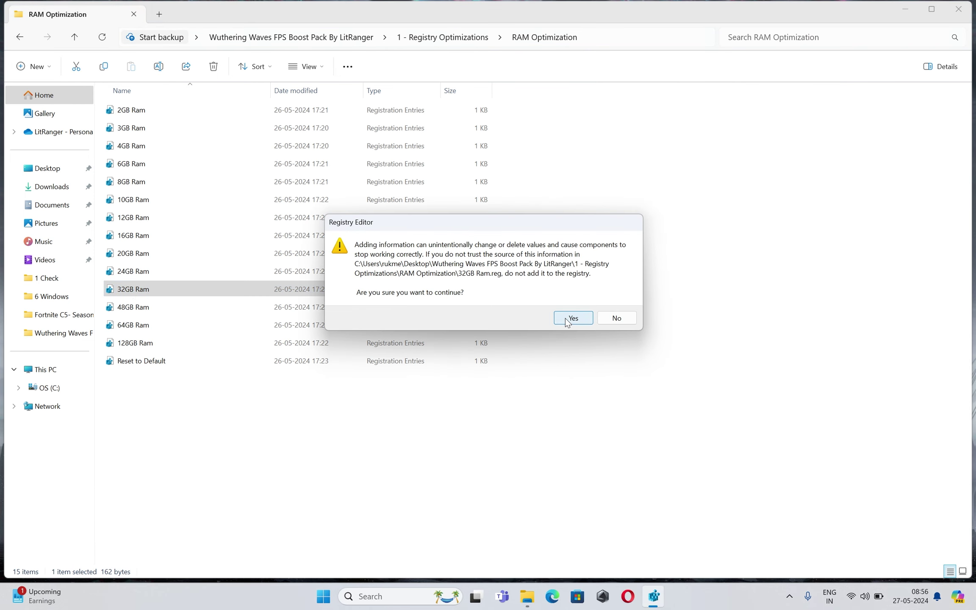
pyautogui.click(566, 319)
pyautogui.click(612, 304)
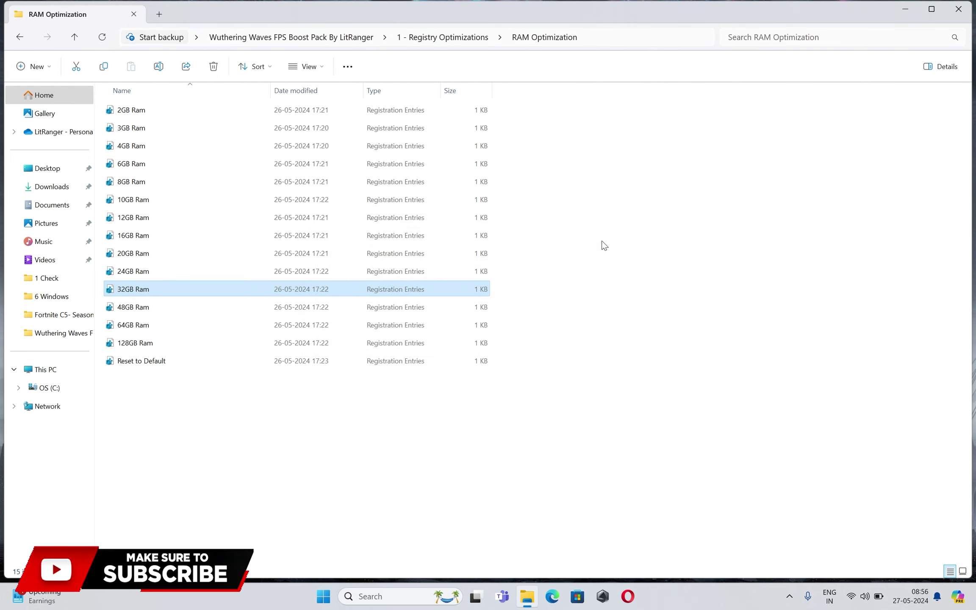
pyautogui.moveTo(290, 396); pyautogui.dragTo(229, 395)
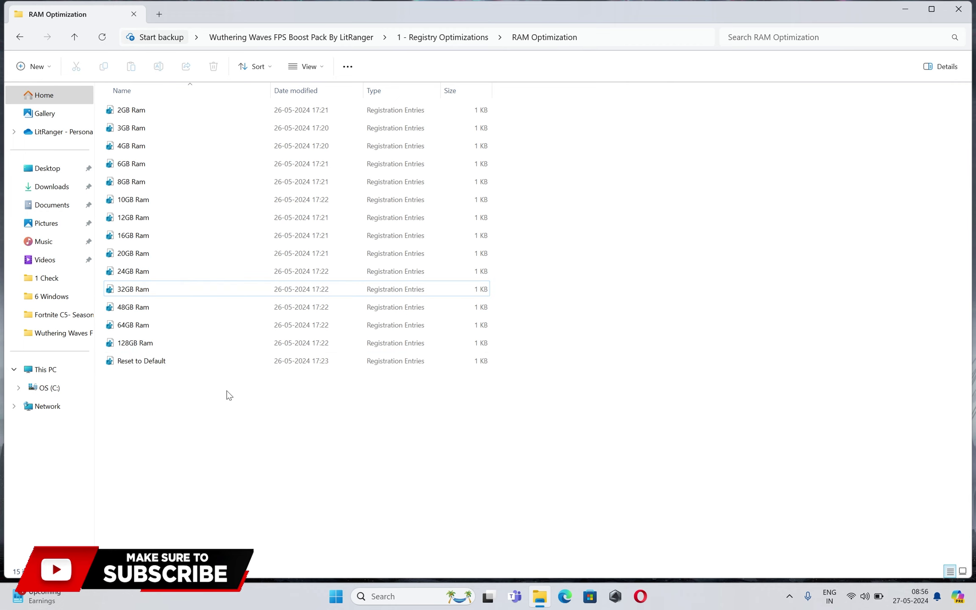
# - Open the Wuthering Waves Priority folder inside 1 - Registry Optimizations and add the Wuthering Waves High Priority file to the registry
pyautogui.click(20, 37)
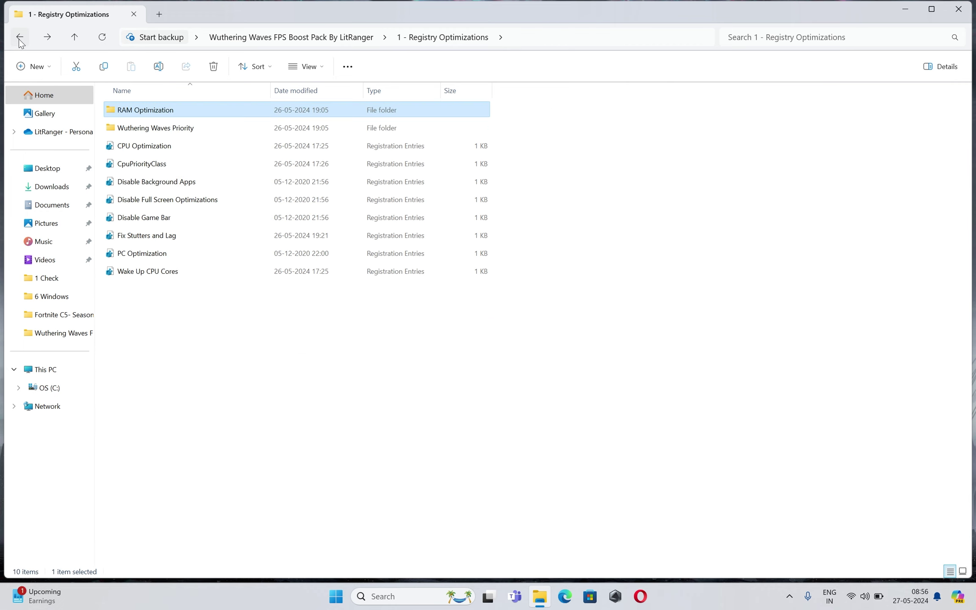
pyautogui.doubleClick(172, 128)
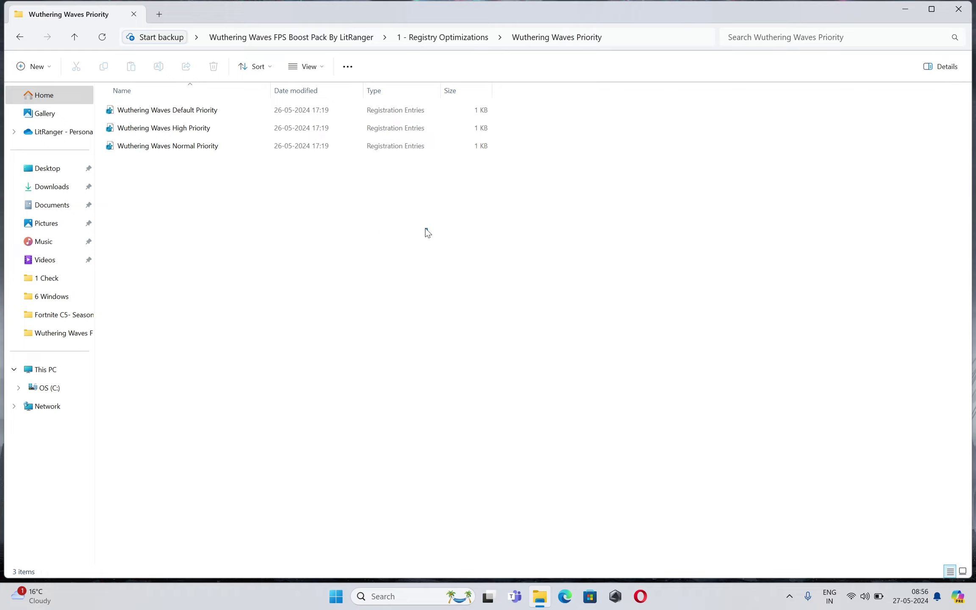
pyautogui.moveTo(427, 232); pyautogui.dragTo(213, 83)
pyautogui.click(233, 174)
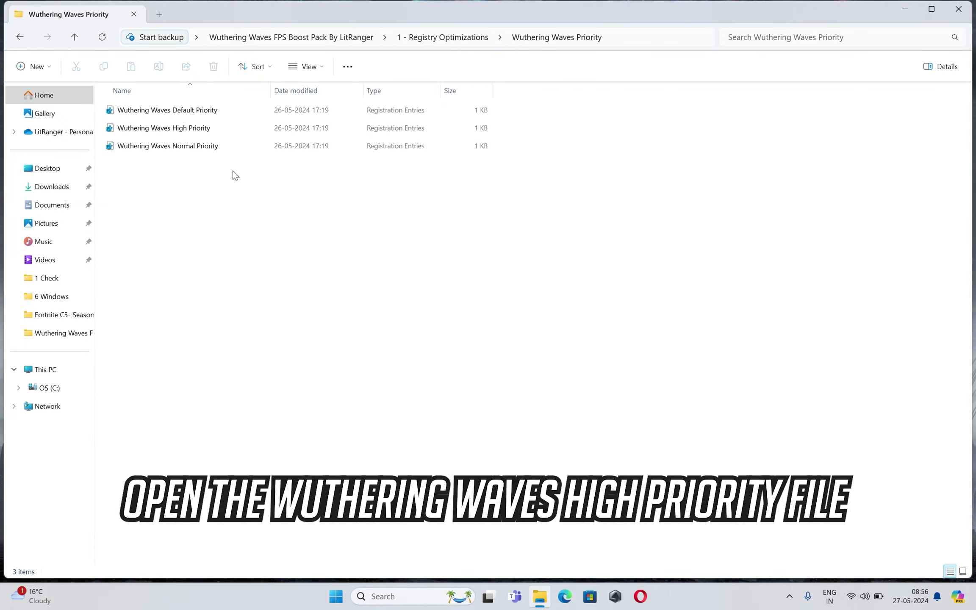
pyautogui.click(237, 131)
pyautogui.doubleClick(226, 128)
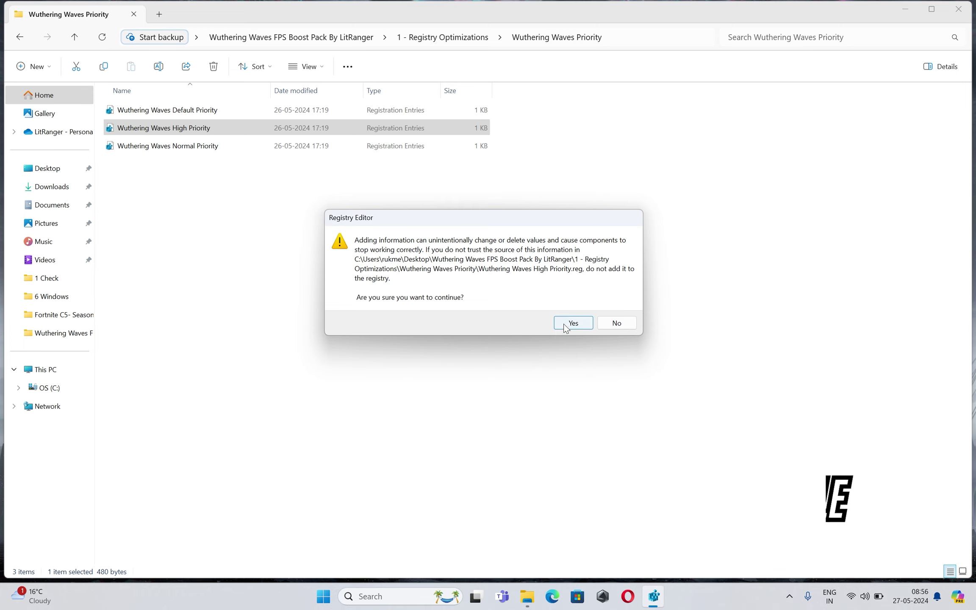
pyautogui.click(570, 324)
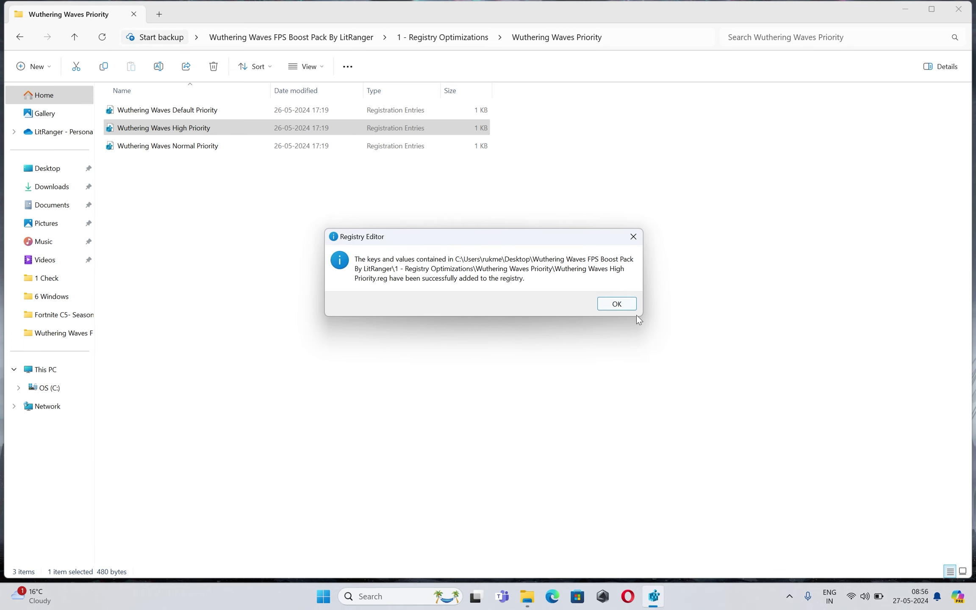
pyautogui.click(630, 304)
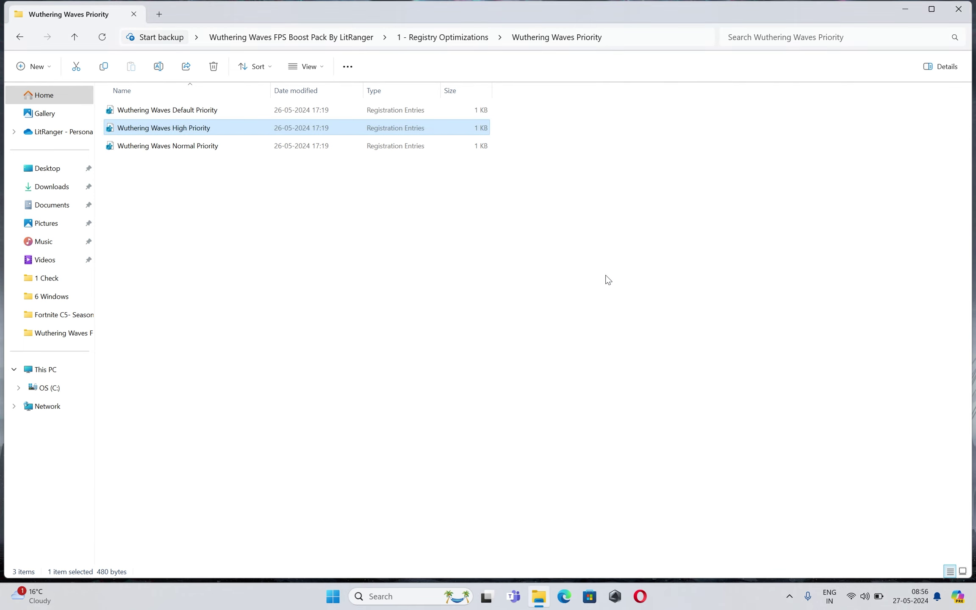
# - Return to the 1 - Registry Optimizations folder and add the CPU Optimization and CpuPriorityClass files to the registry
pyautogui.click(17, 39)
pyautogui.moveTo(348, 371); pyautogui.dragTo(182, 140)
pyautogui.click(195, 302)
pyautogui.doubleClick(204, 151)
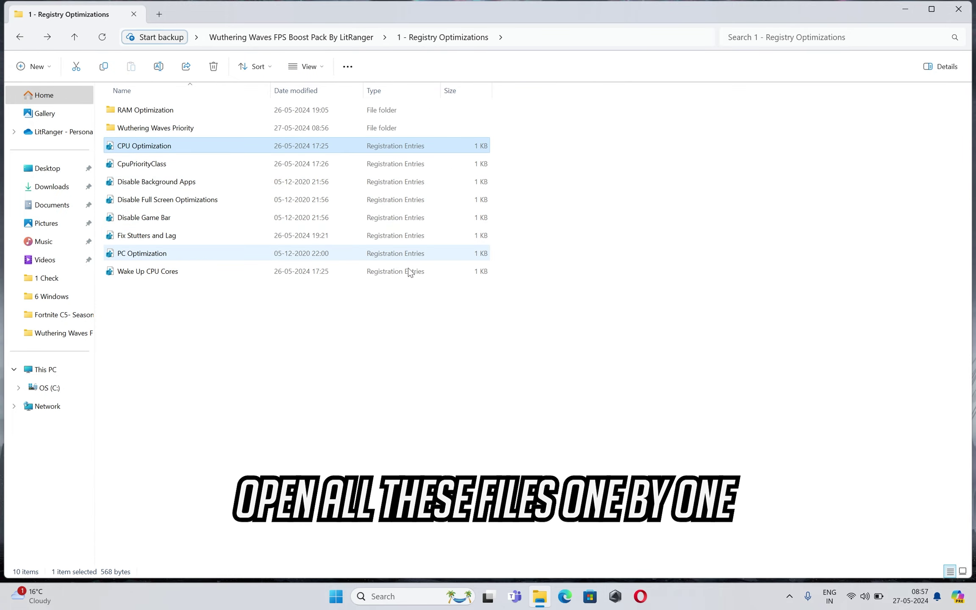
pyautogui.click(556, 317)
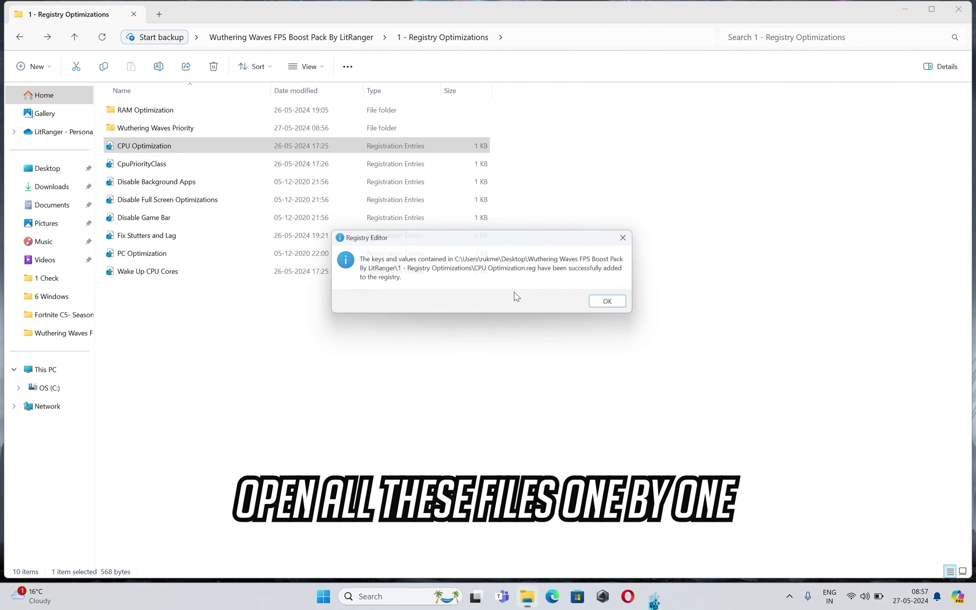
pyautogui.click(617, 302)
pyautogui.doubleClick(253, 162)
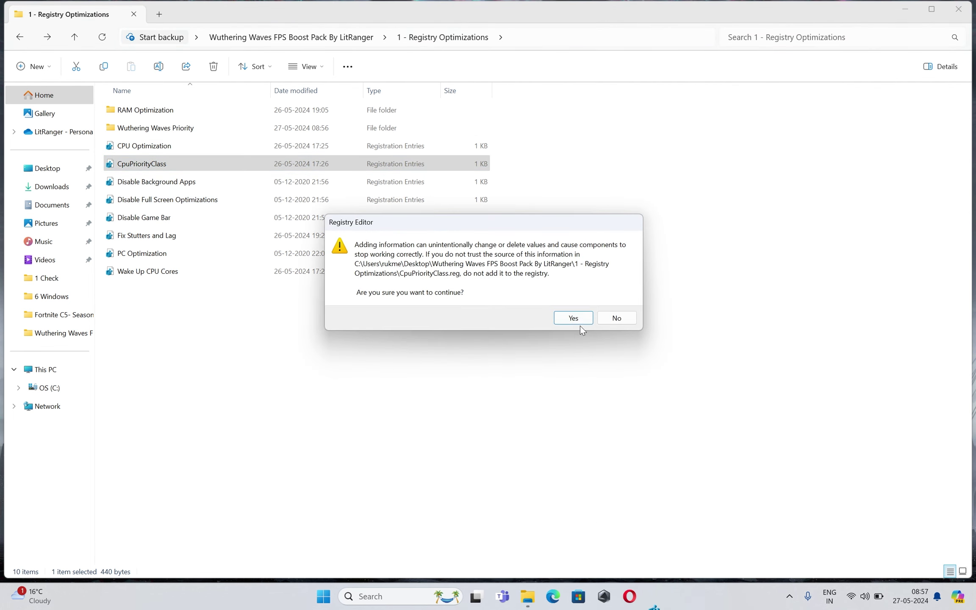
pyautogui.click(581, 319)
pyautogui.click(616, 303)
# - Add the Disable Background Apps and Disable Full Screen Optimizations files to the registry
pyautogui.doubleClick(172, 181)
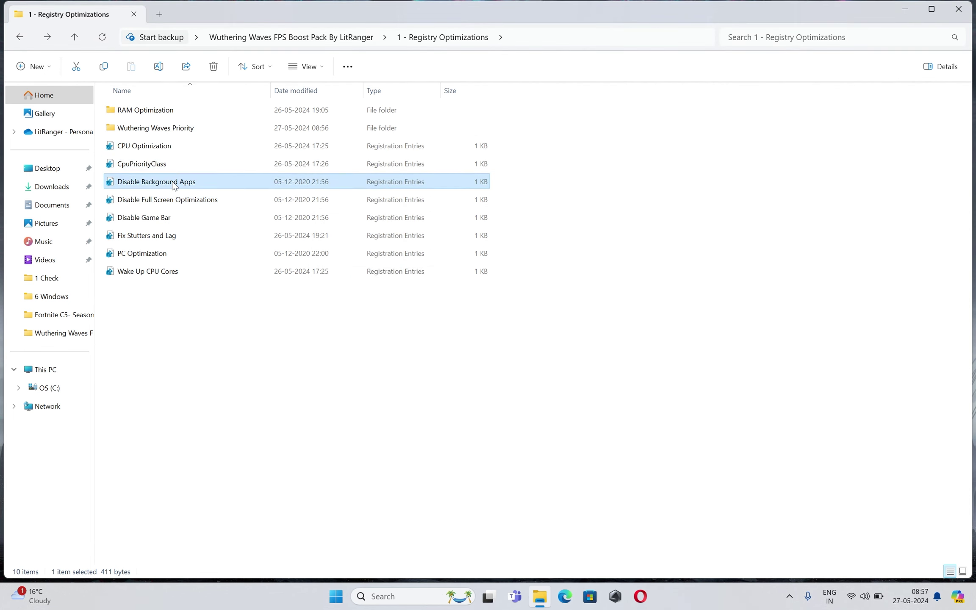
pyautogui.click(566, 314)
pyautogui.click(614, 303)
pyautogui.doubleClick(169, 200)
pyautogui.click(566, 315)
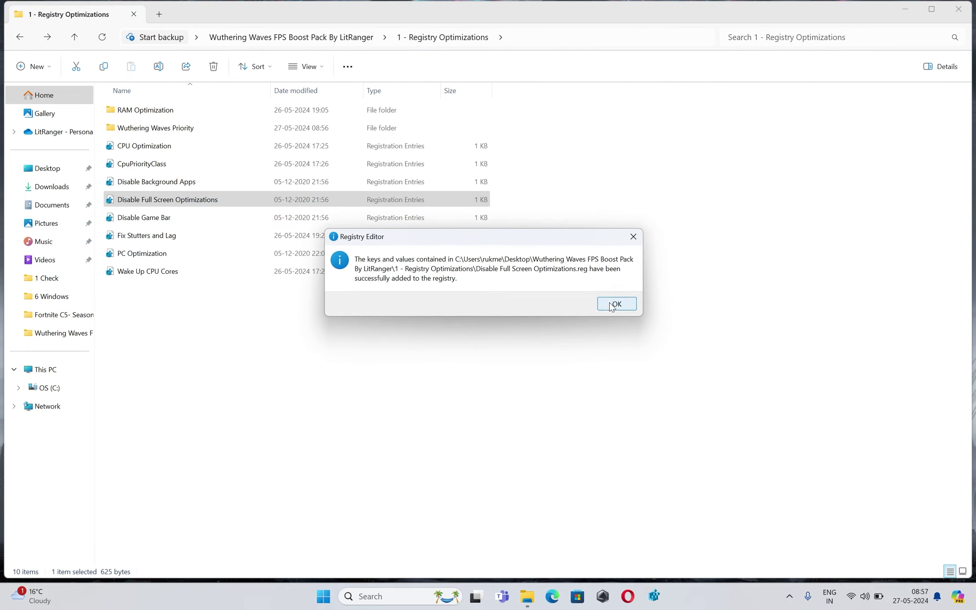
pyautogui.click(615, 302)
# - Add the Disable Game Bar and Fix Stutters and Lag files to the registry
pyautogui.doubleClick(170, 217)
pyautogui.click(566, 315)
pyautogui.click(617, 303)
pyautogui.doubleClick(169, 235)
pyautogui.click(567, 314)
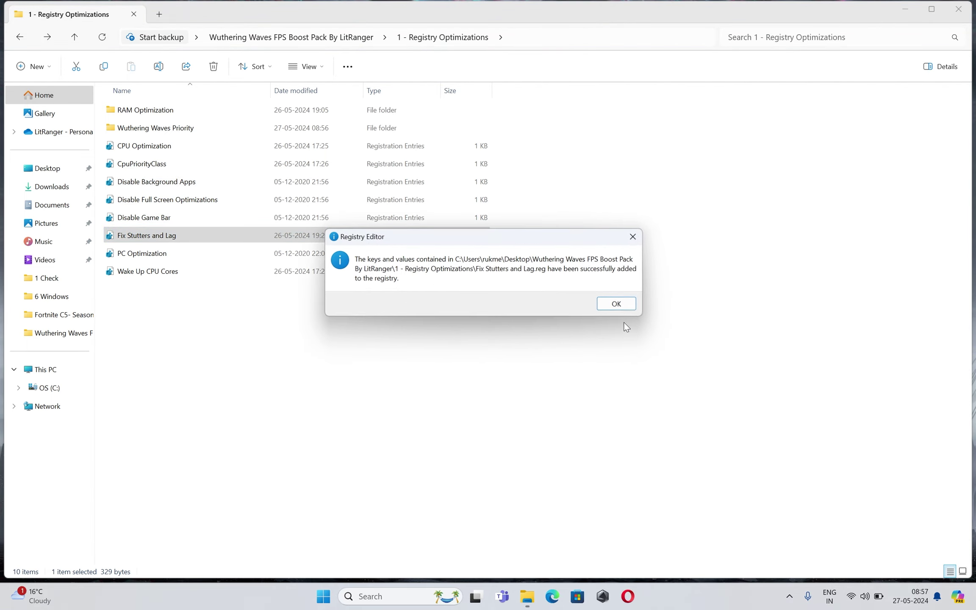
pyautogui.click(616, 303)
# - Add the PC Optimization and Wake Up CPU Cores files to the registry and clear the file selection
pyautogui.doubleClick(135, 255)
pyautogui.click(572, 317)
pyautogui.click(614, 301)
pyautogui.doubleClick(169, 272)
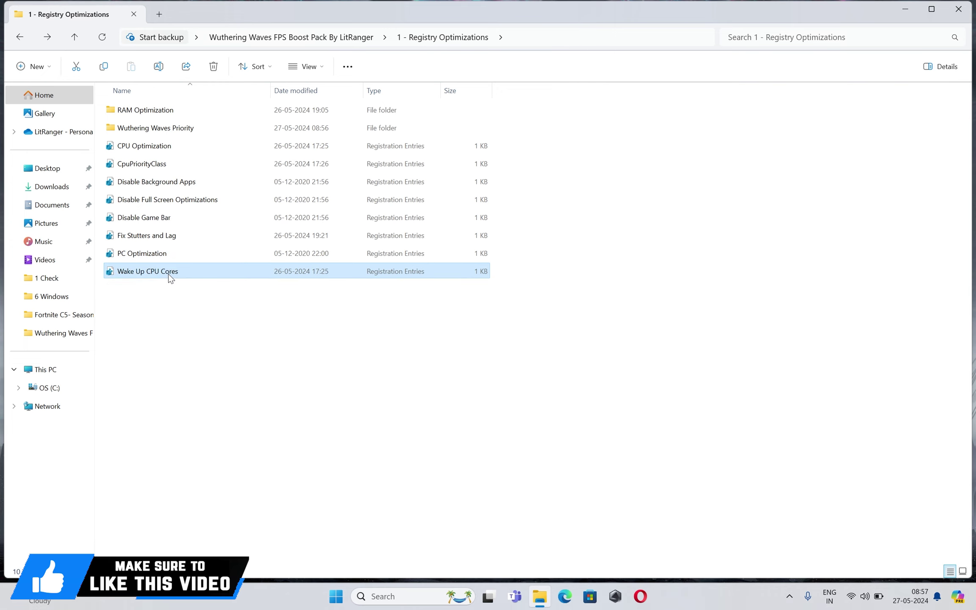
pyautogui.click(571, 318)
pyautogui.click(616, 303)
pyautogui.moveTo(612, 377); pyautogui.dragTo(254, 91)
pyautogui.click(260, 354)
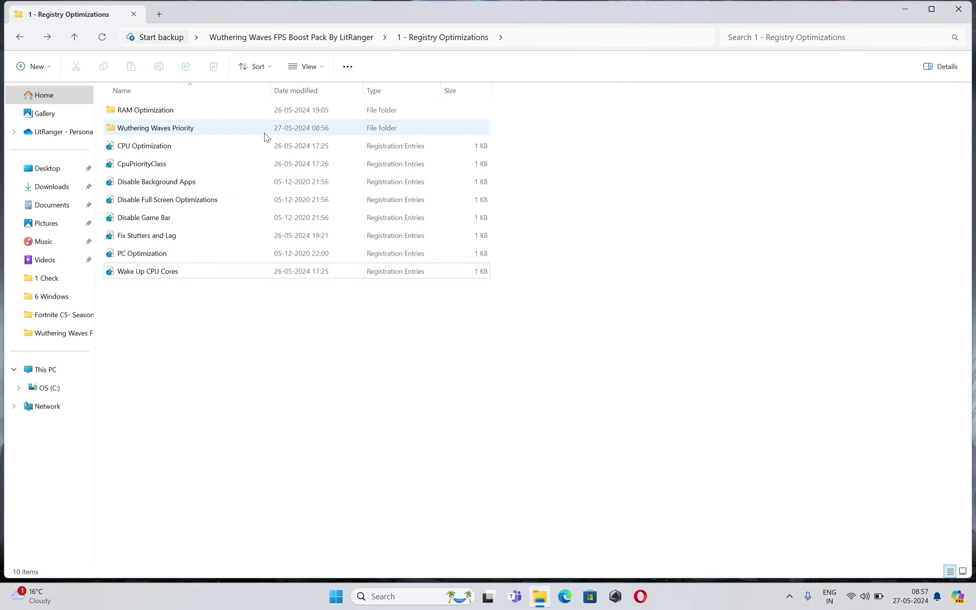
# - Open the 2 - Programs folder of the boost pack and run the memreduct installer as administrator
pyautogui.click(19, 37)
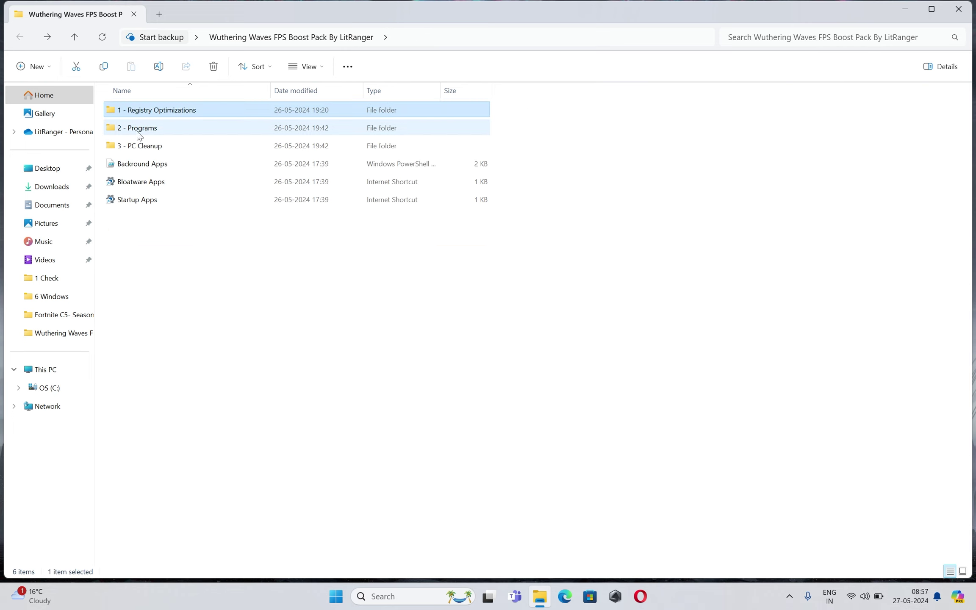
pyautogui.click(157, 130)
pyautogui.doubleClick(159, 128)
pyautogui.moveTo(371, 214); pyautogui.dragTo(185, 87)
pyautogui.click(169, 165)
pyautogui.doubleClick(189, 112)
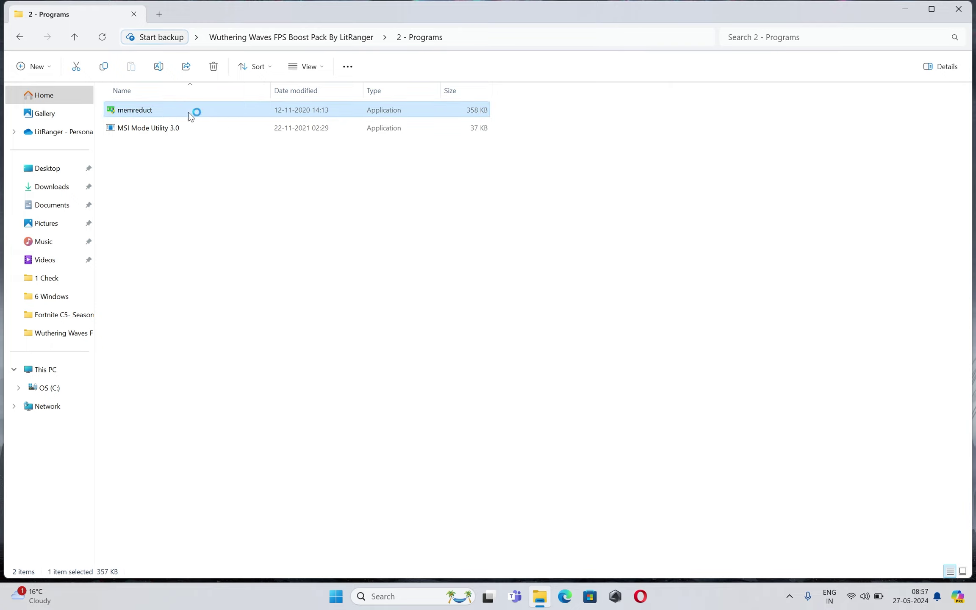
pyautogui.rightClick(171, 113)
pyautogui.click(238, 178)
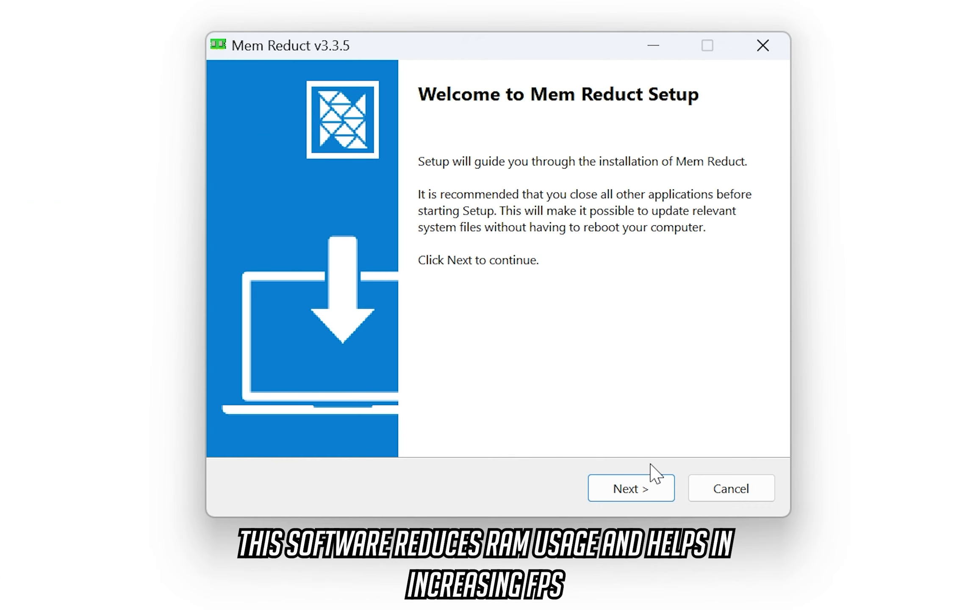
# - Install Mem Reduct with the default components, launch it from the finished setup and decline the Mem Reduct 3.4 update
pyautogui.click(638, 490)
pyautogui.click(638, 491)
pyautogui.click(638, 490)
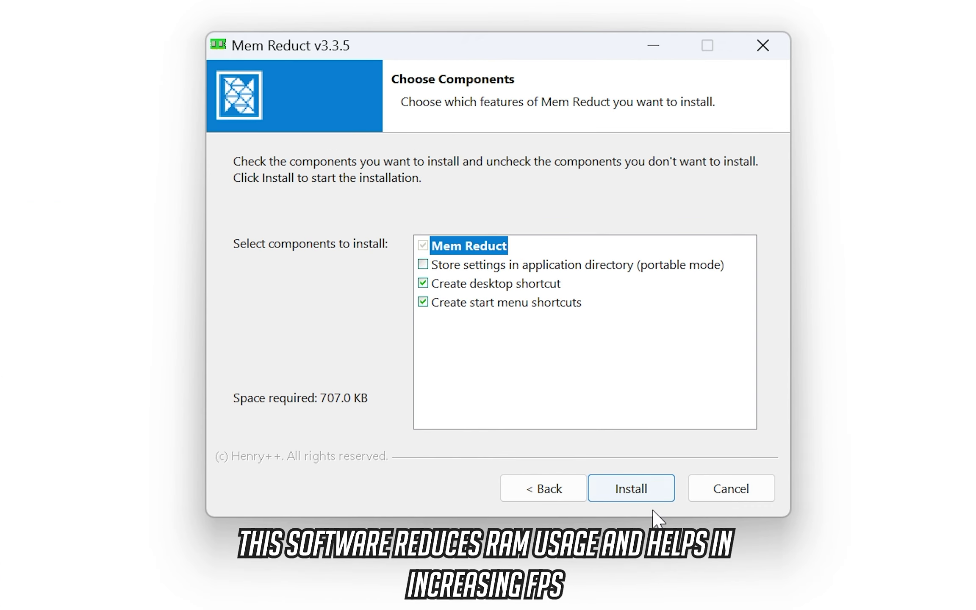
pyautogui.click(632, 493)
pyautogui.click(623, 491)
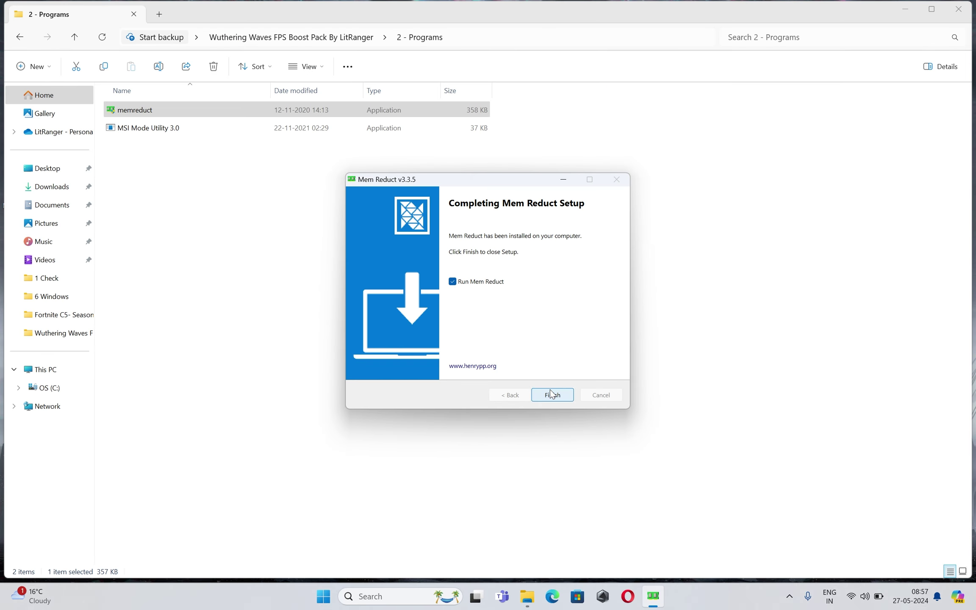
pyautogui.click(631, 488)
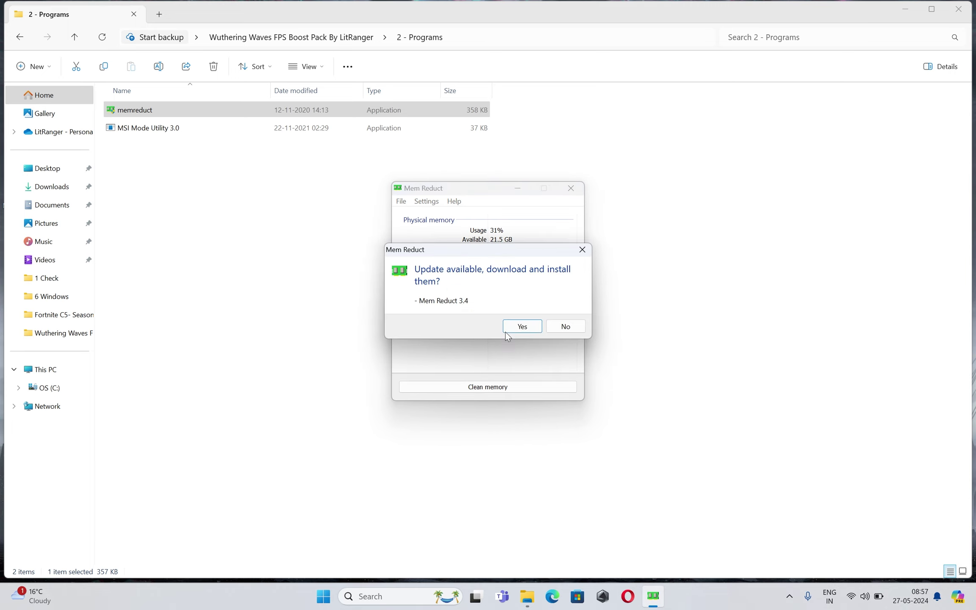
pyautogui.click(566, 325)
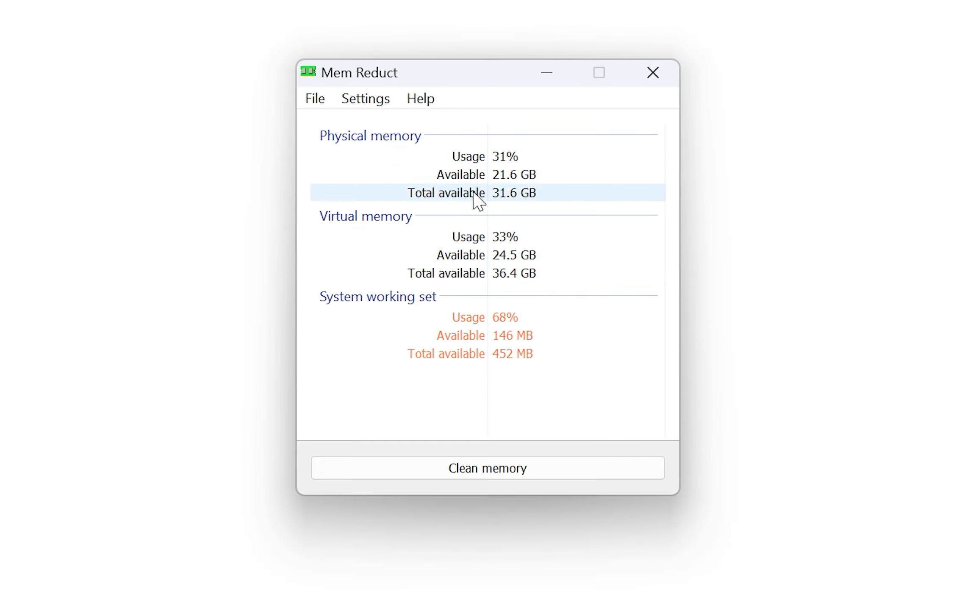
# - Examine the General and Memory cleaning pages of the Mem Reduct settings, then close the settings
pyautogui.click(309, 100)
pyautogui.click(333, 119)
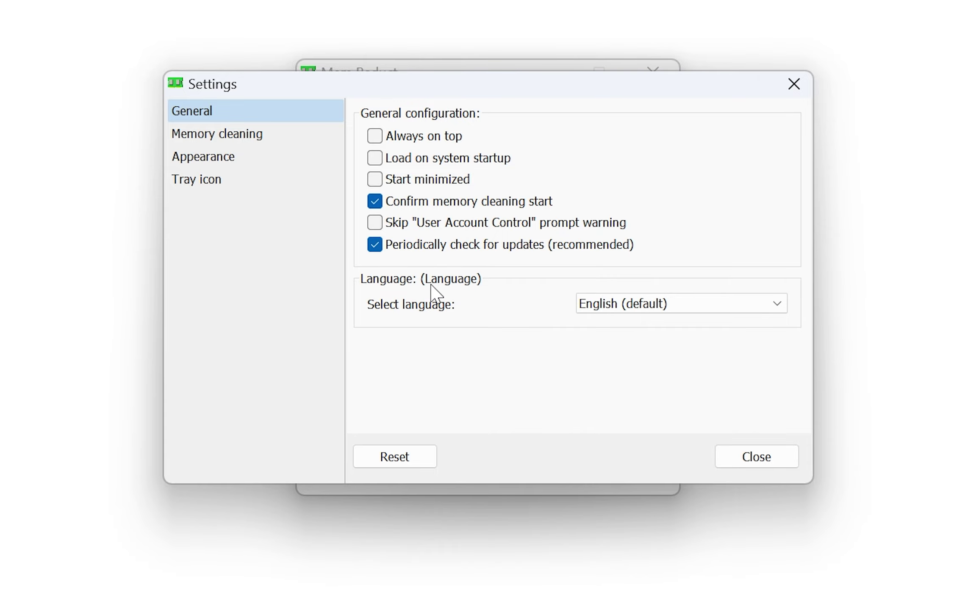
pyautogui.click(241, 135)
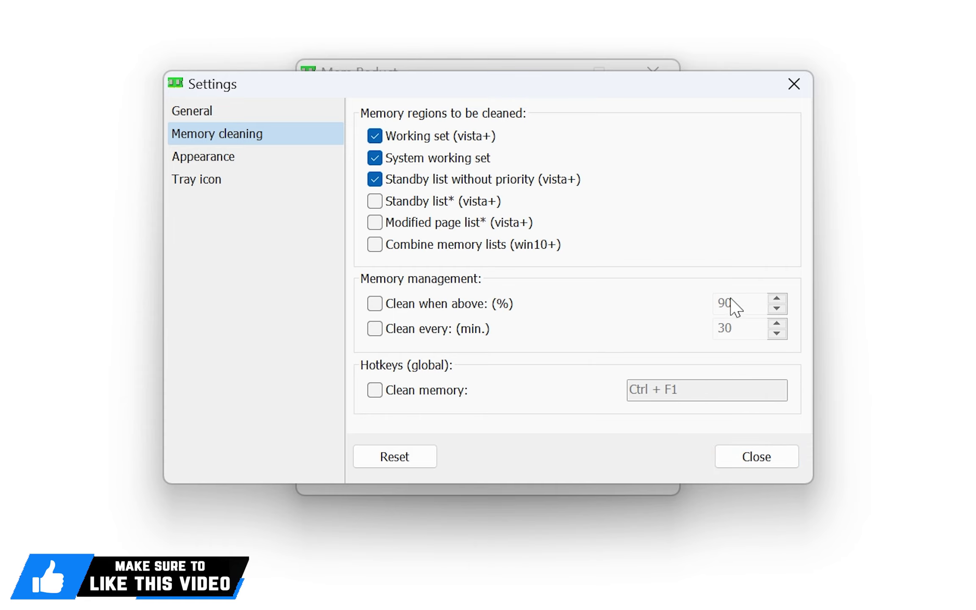
pyautogui.click(758, 460)
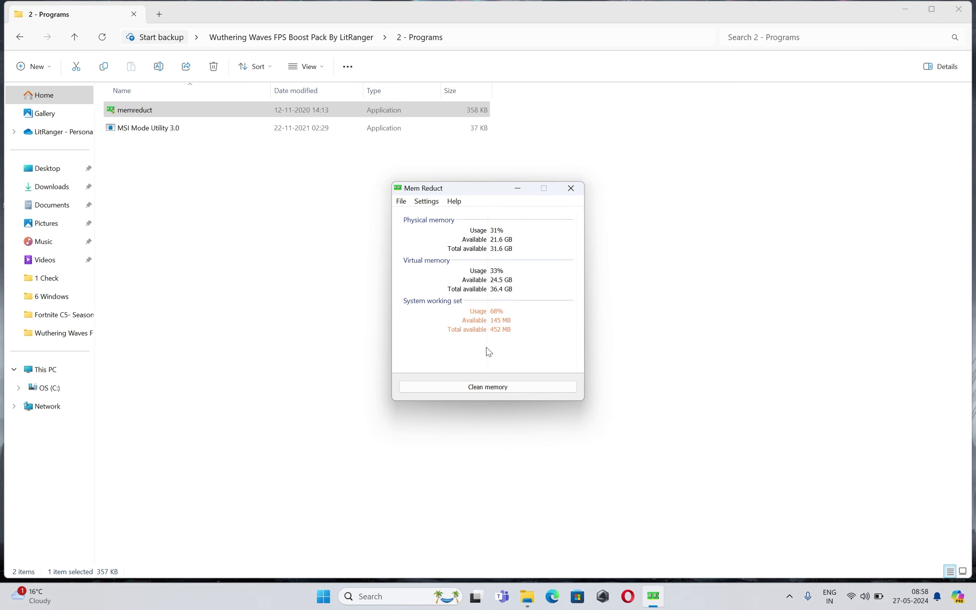
# - Clean the memory with Mem Reduct and dismiss its notification
pyautogui.click(489, 466)
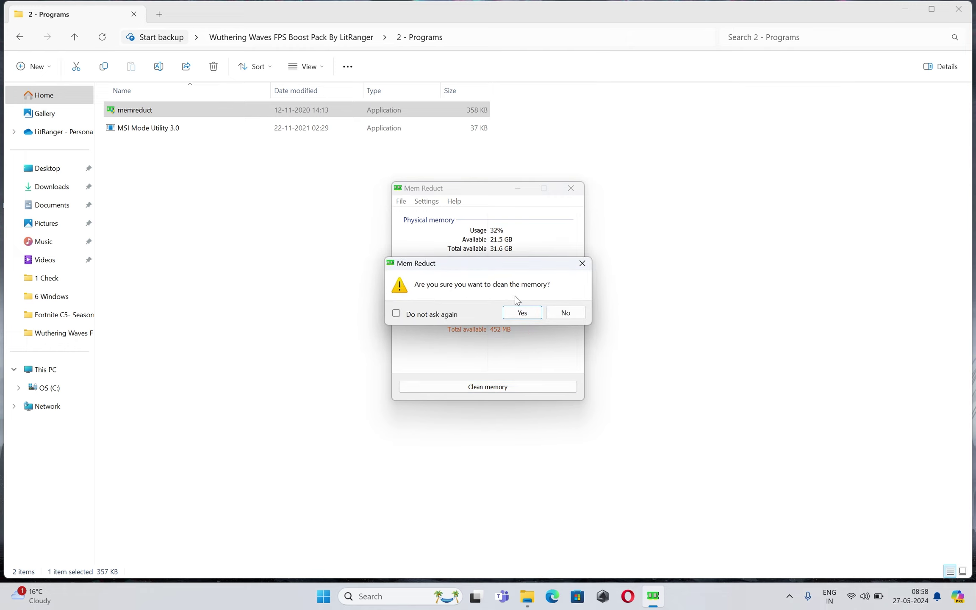
pyautogui.click(522, 313)
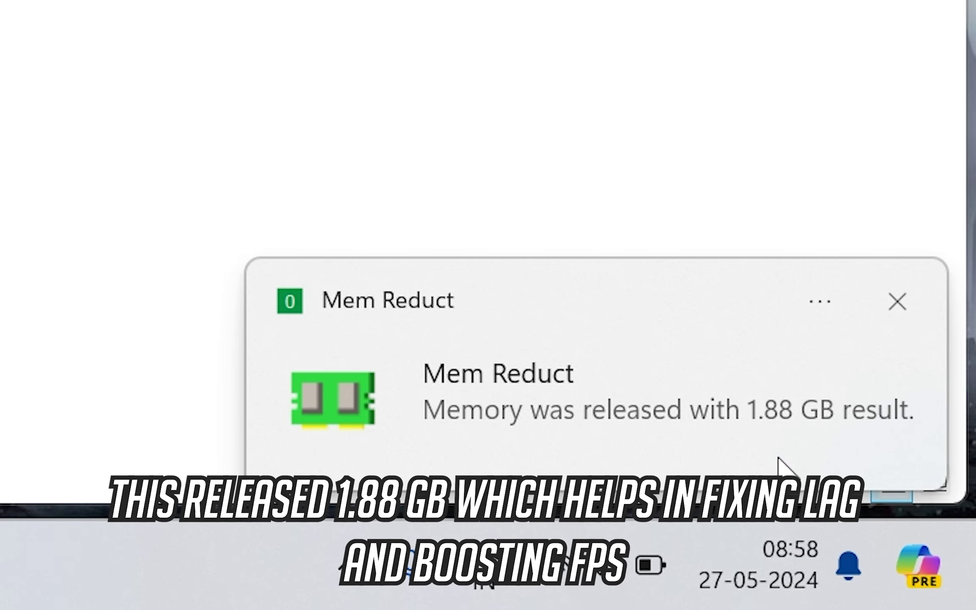
pyautogui.click(897, 302)
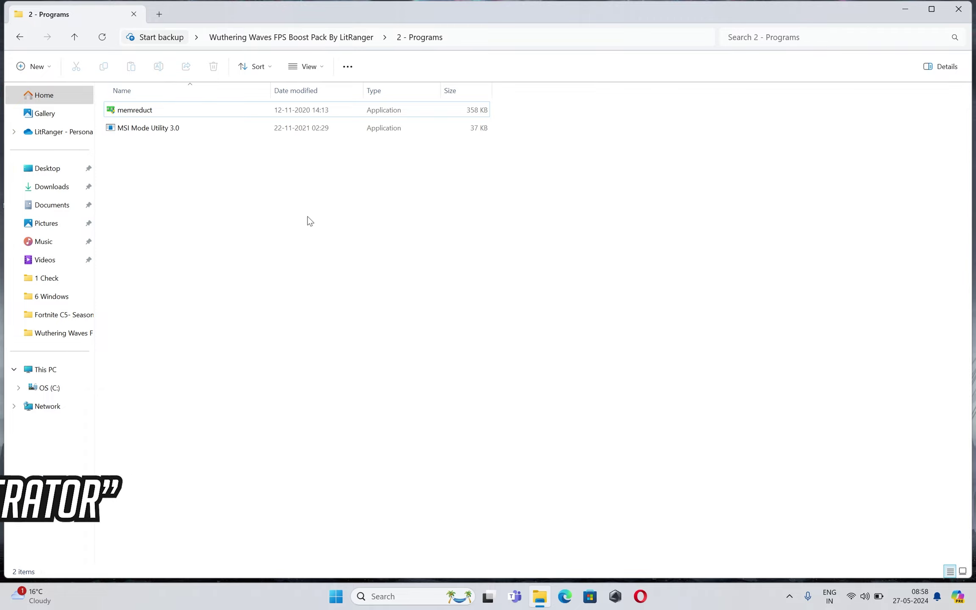
# - Run MSI Mode Utility 3.0 from the 2 - Programs folder as administrator and move its window nearer the screen centre
pyautogui.click(203, 132)
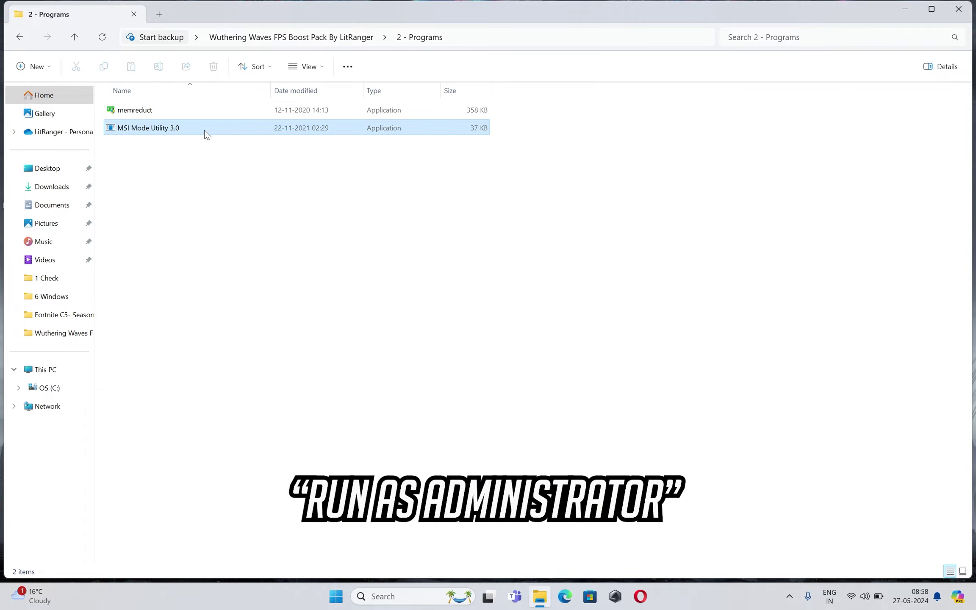
pyautogui.rightClick(199, 131)
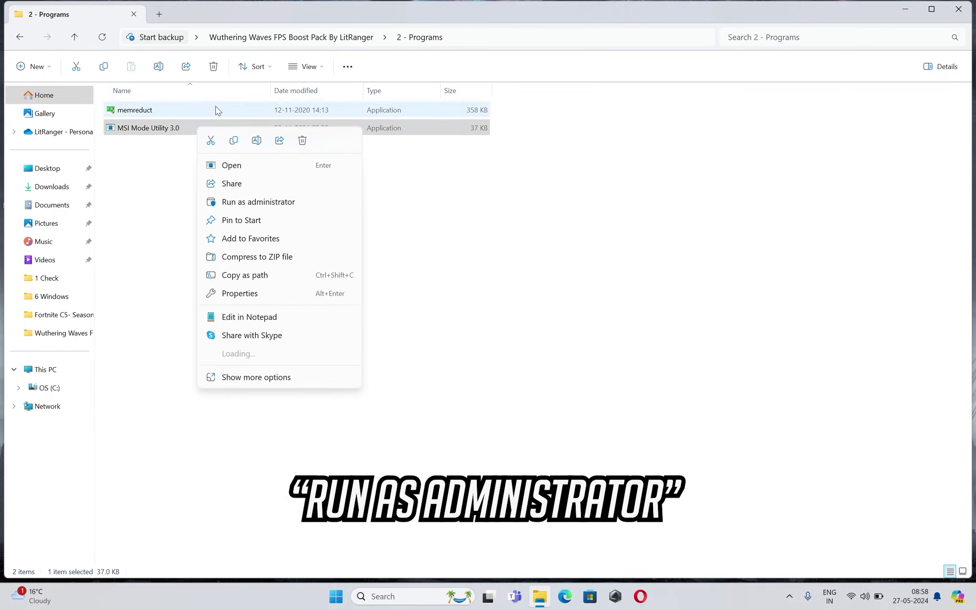
pyautogui.click(267, 202)
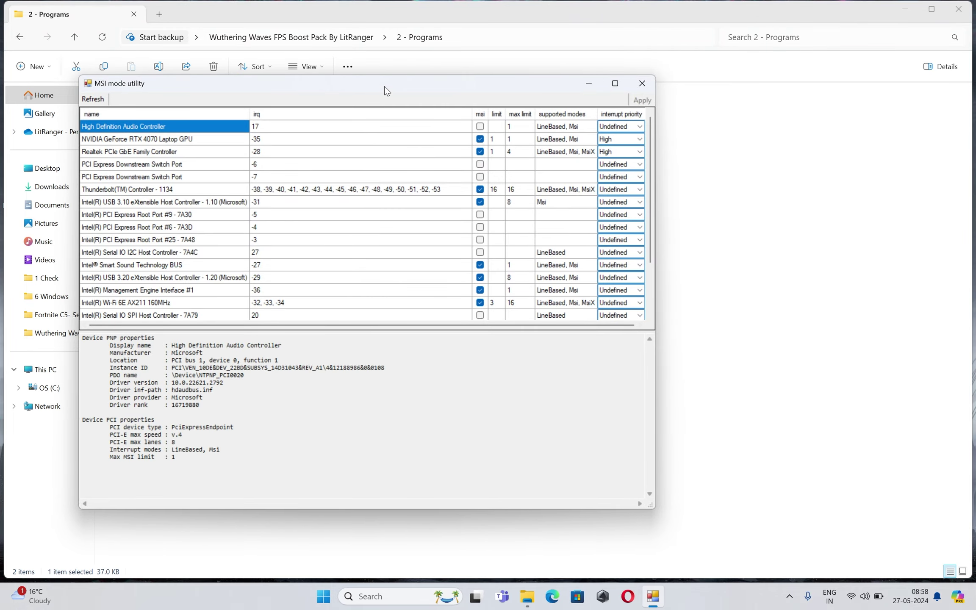
pyautogui.moveTo(386, 90); pyautogui.dragTo(497, 115)
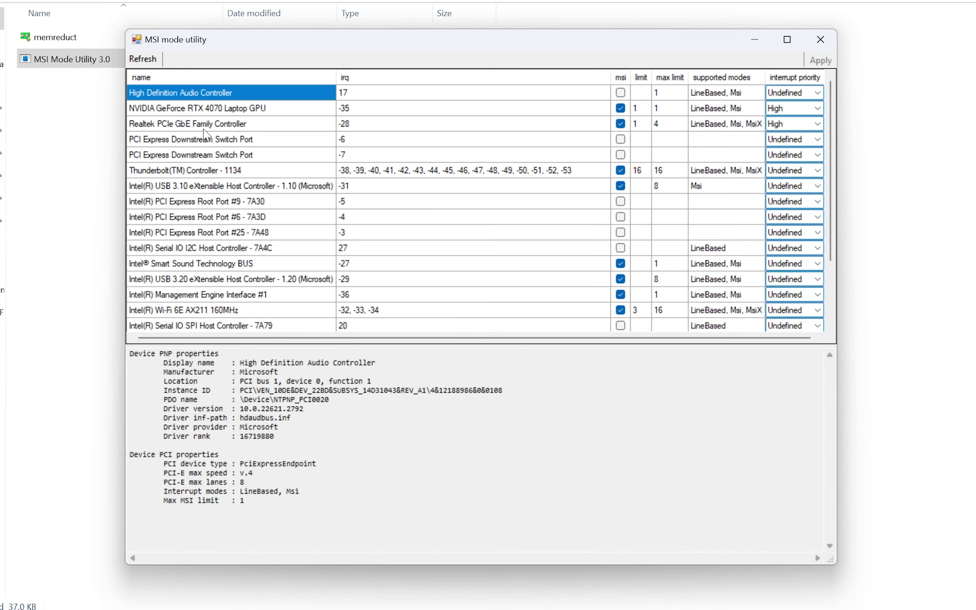
# - Enable MSI mode for the NVIDIA GeForce RTX 4070 Laptop GPU, with interrupt priority set to High, and apply it
pyautogui.click(275, 170)
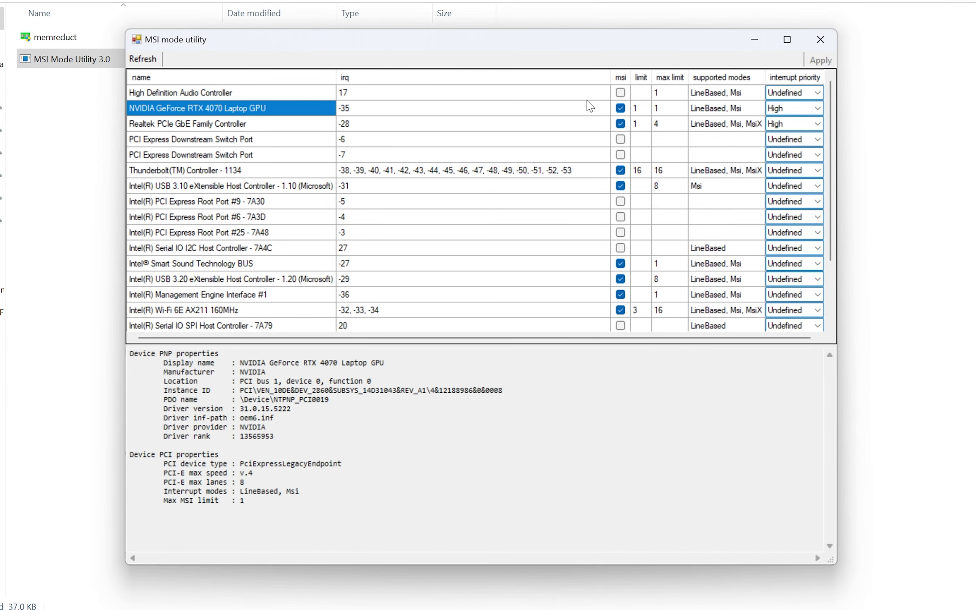
pyautogui.click(620, 108)
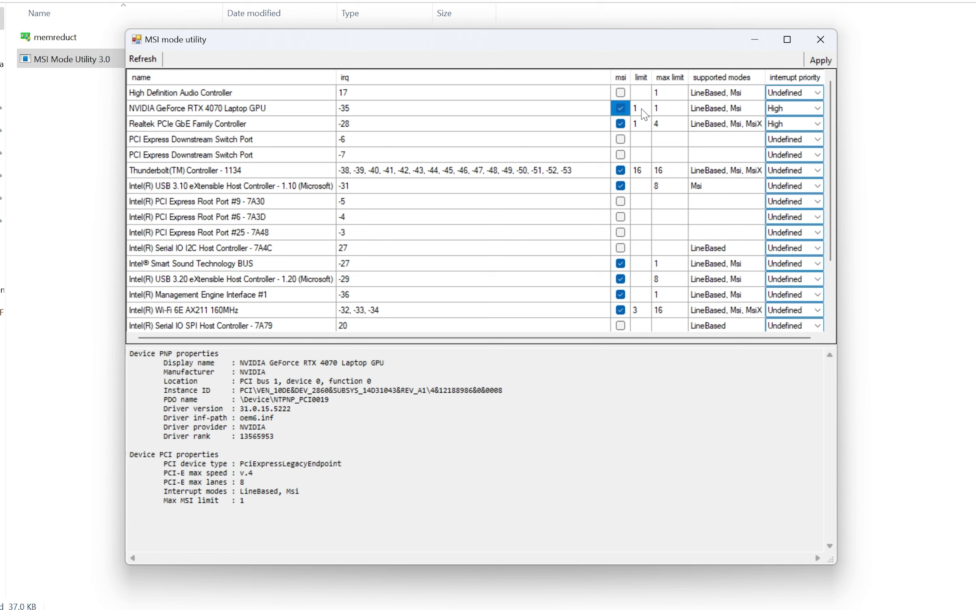
pyautogui.click(816, 108)
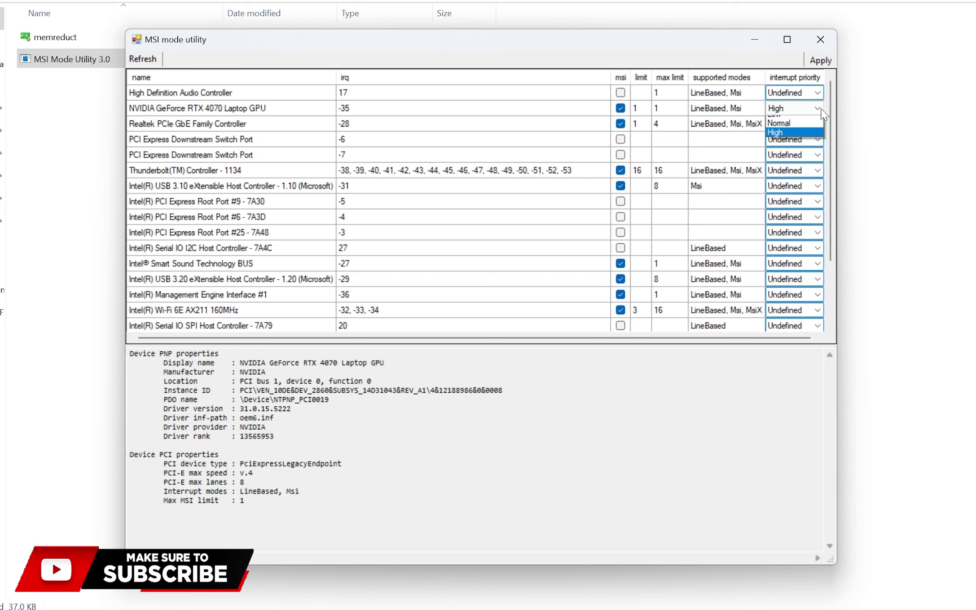
pyautogui.click(796, 155)
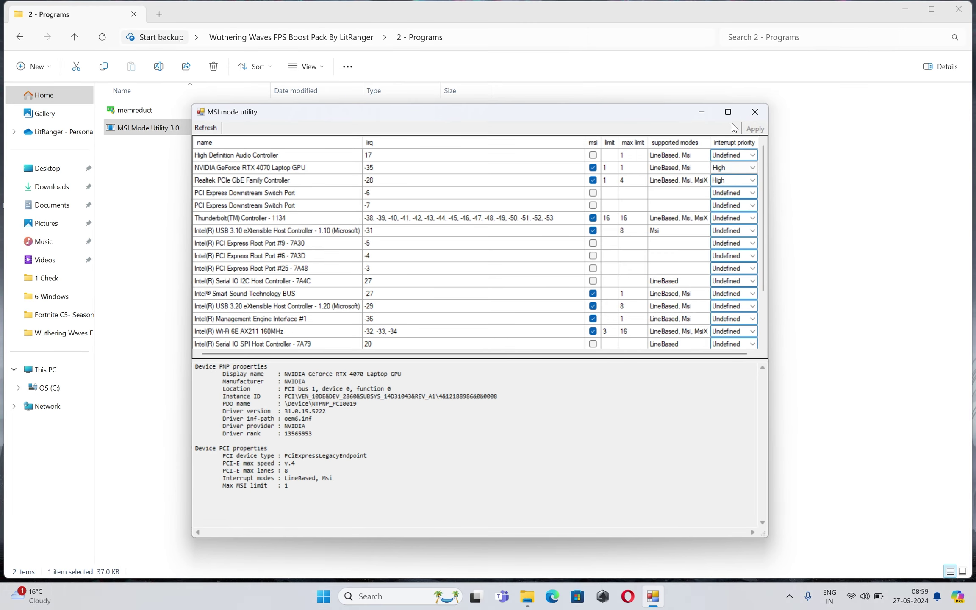
# - Close MSI Mode Utility and go from the 2 - Programs folder to the 3 - PC Cleanup folder
pyautogui.click(761, 111)
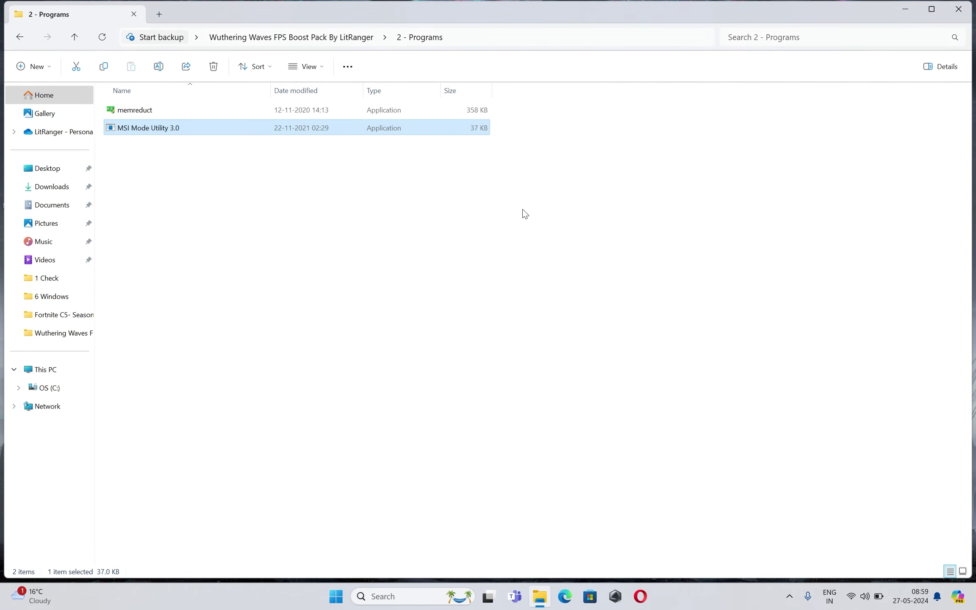
pyautogui.click(115, 174)
pyautogui.click(20, 37)
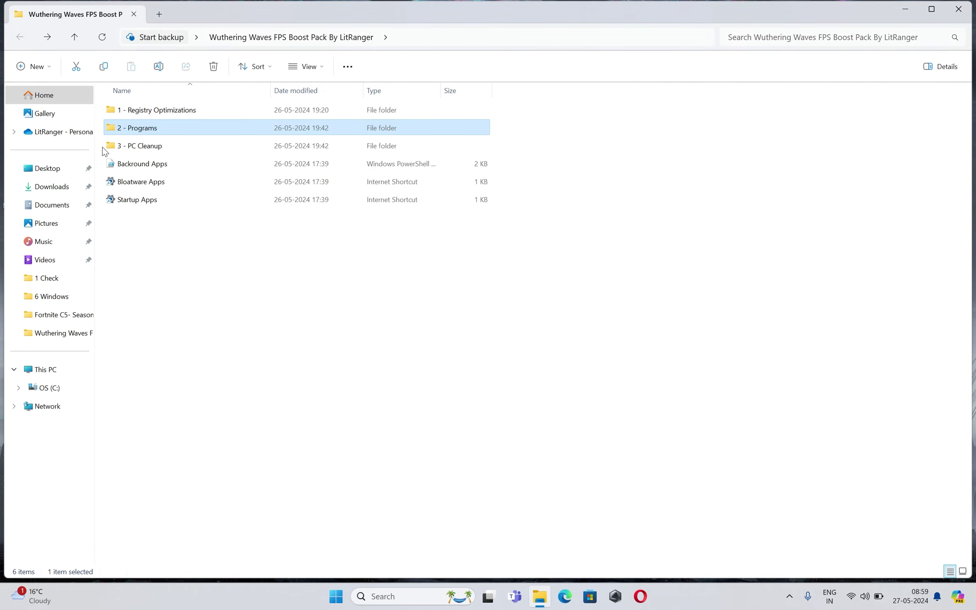
pyautogui.doubleClick(127, 151)
pyautogui.moveTo(279, 216); pyautogui.dragTo(215, 108)
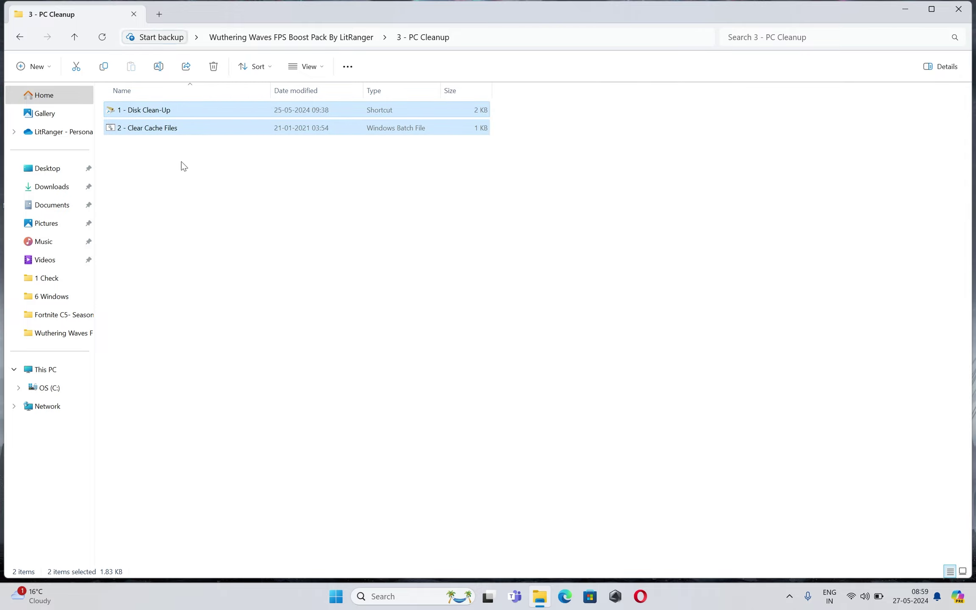
pyautogui.click(183, 166)
# - Run the 1 - Disk Clean-Up shortcut as administrator and move the Disk Cleanup window nearer the screen centre
pyautogui.click(203, 110)
pyautogui.rightClick(203, 110)
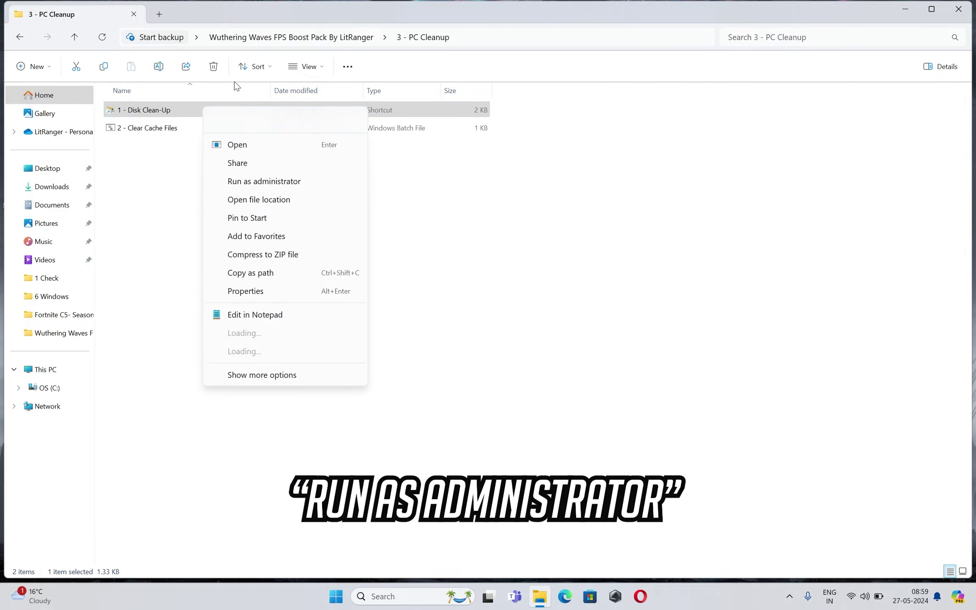
pyautogui.click(270, 183)
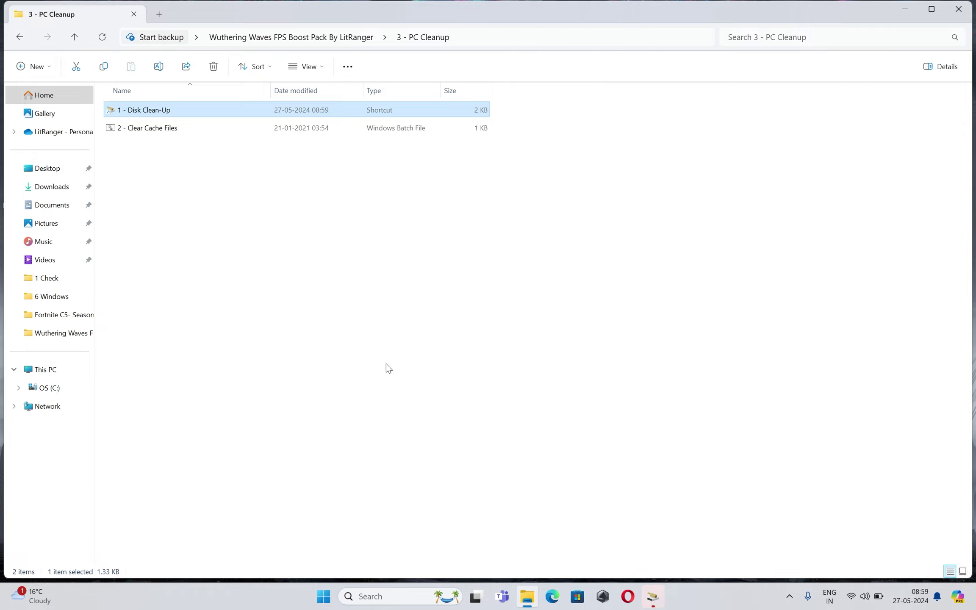
pyautogui.click(654, 595)
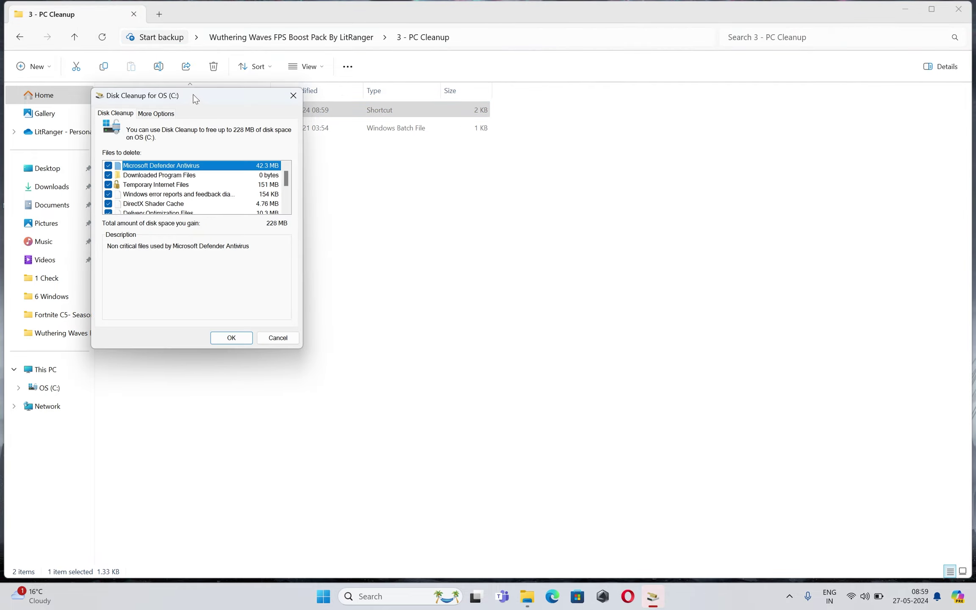
pyautogui.moveTo(195, 98); pyautogui.dragTo(516, 189)
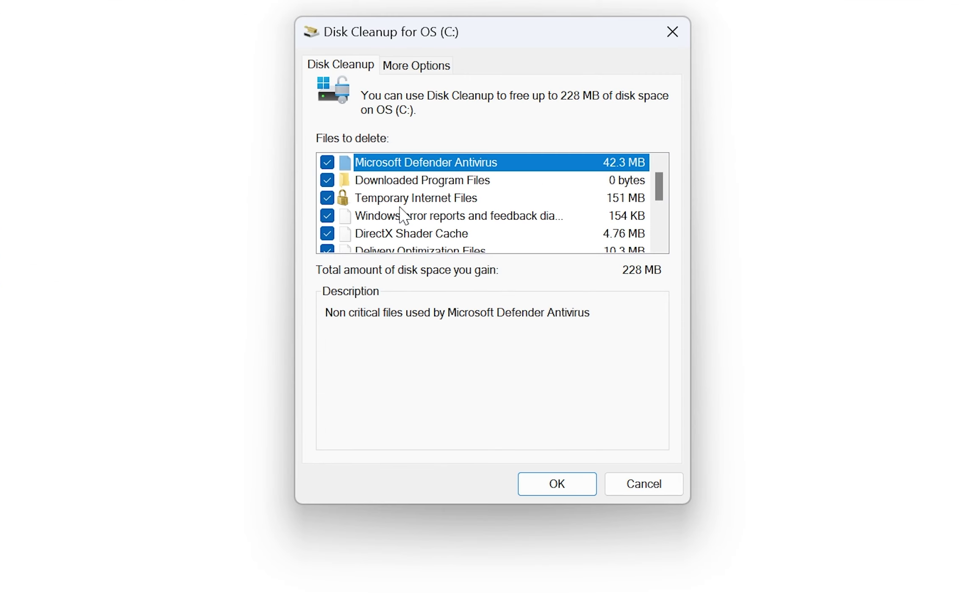
# - Review the file categories in Disk Cleanup for OS (C:) and permanently delete the preselected files
pyautogui.scroll(-2, 428, 178)
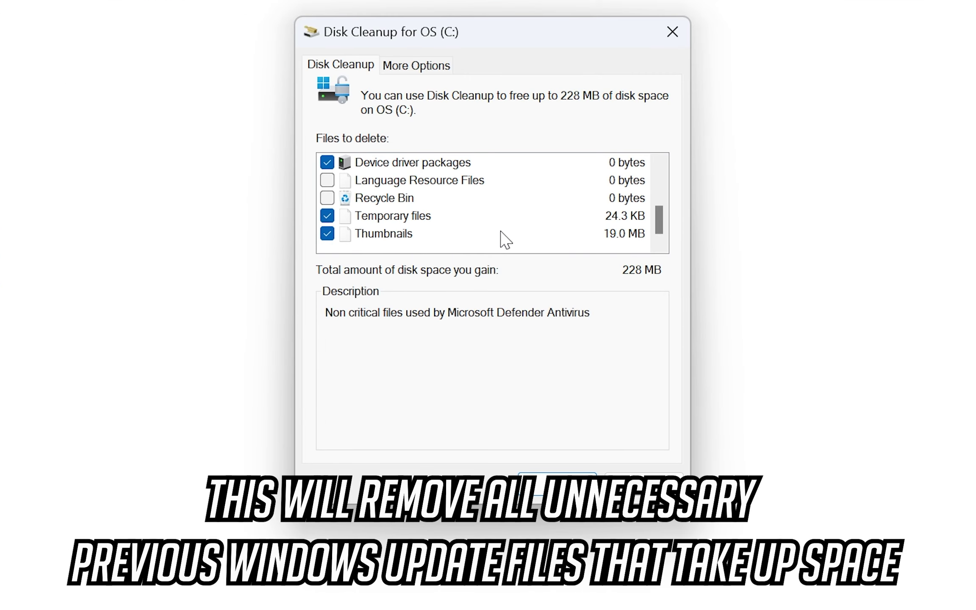
pyautogui.scroll(3, 464, 250)
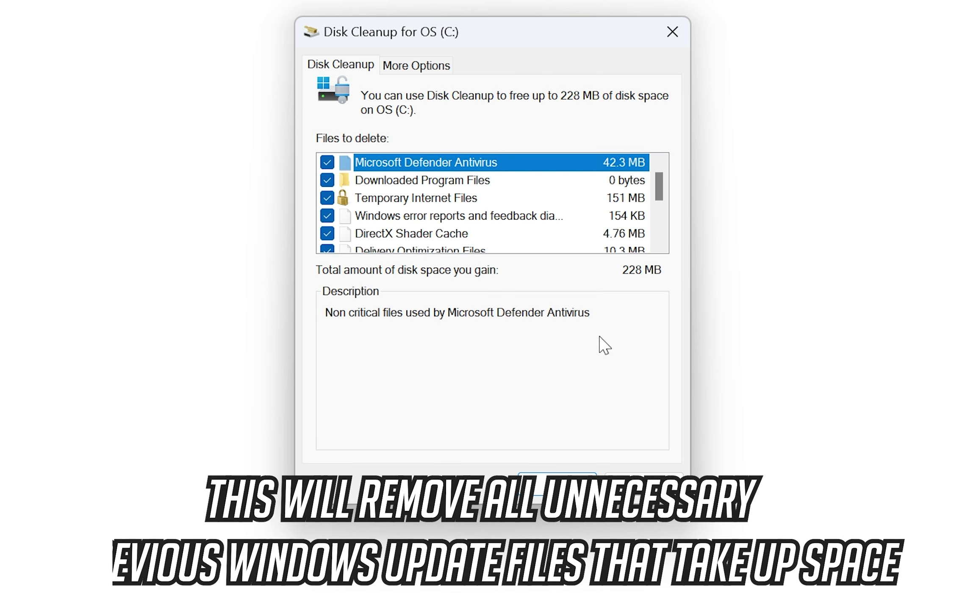
pyautogui.click(556, 483)
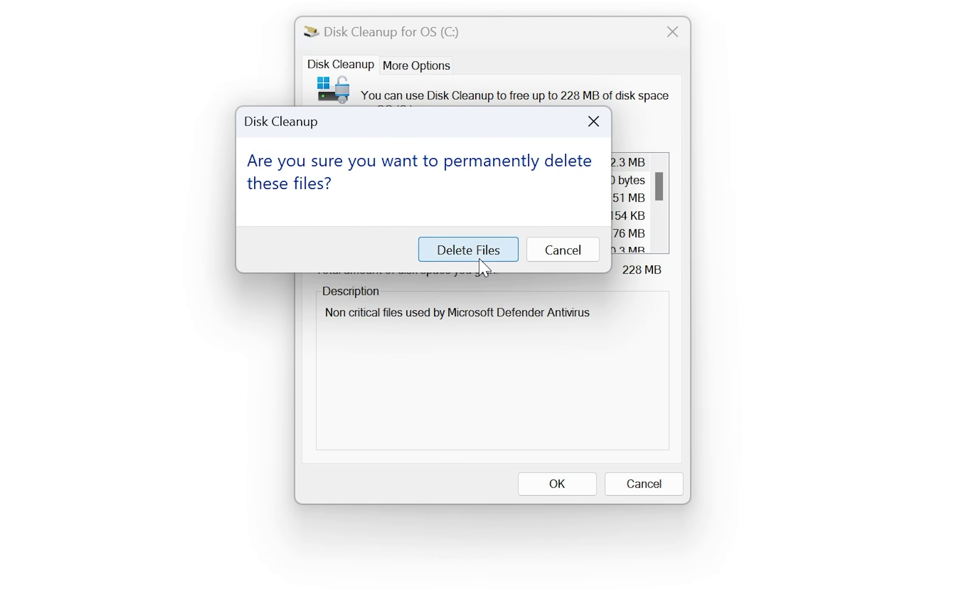
pyautogui.click(479, 258)
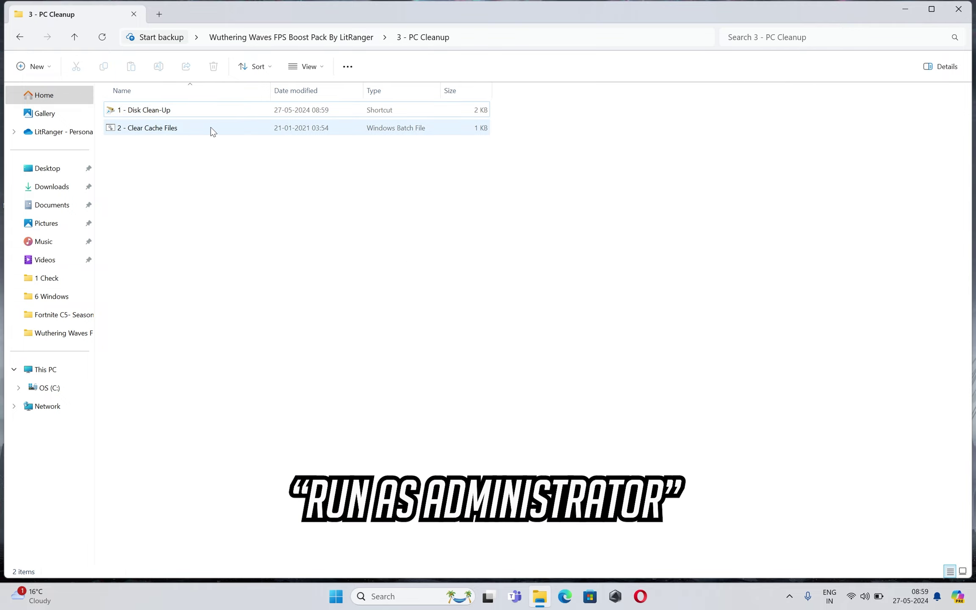
# - Run the 2 - Clear Cache Files batch file as administrator
pyautogui.click(199, 129)
pyautogui.rightClick(188, 131)
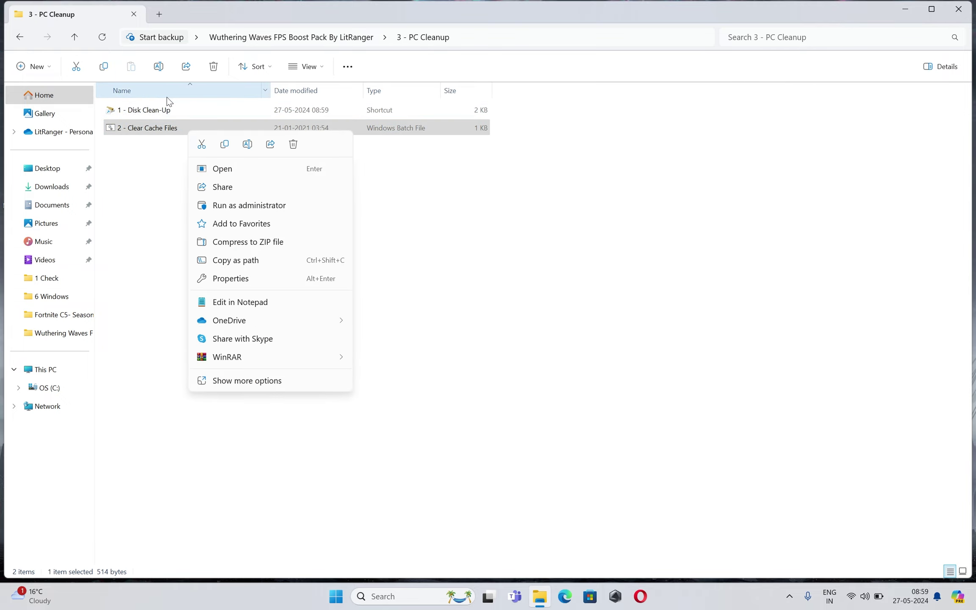
pyautogui.click(237, 207)
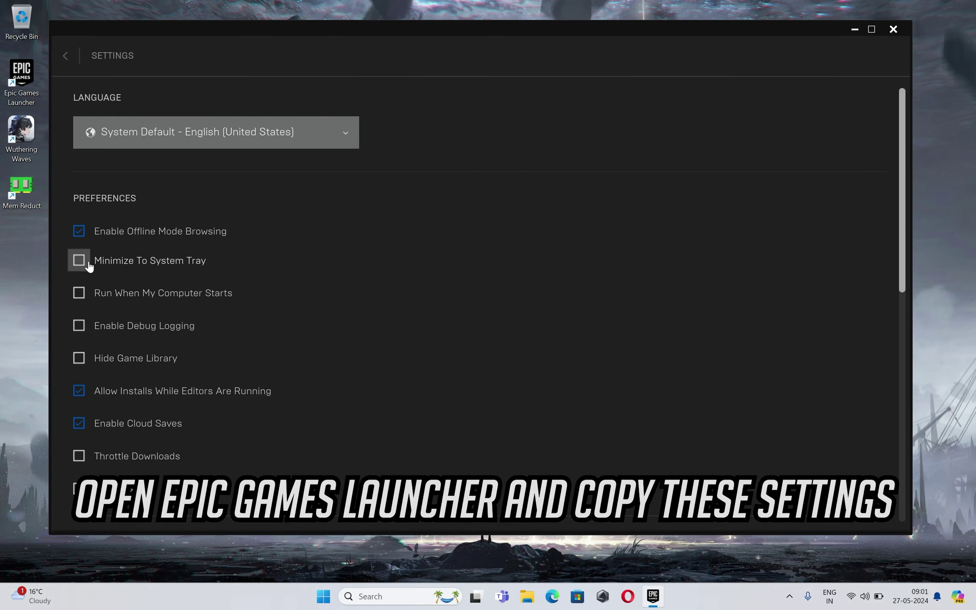
# - In the Epic Games Launcher settings, enable Minimize To System Tray and disable the free game and the news and special offer notifications
pyautogui.click(109, 265)
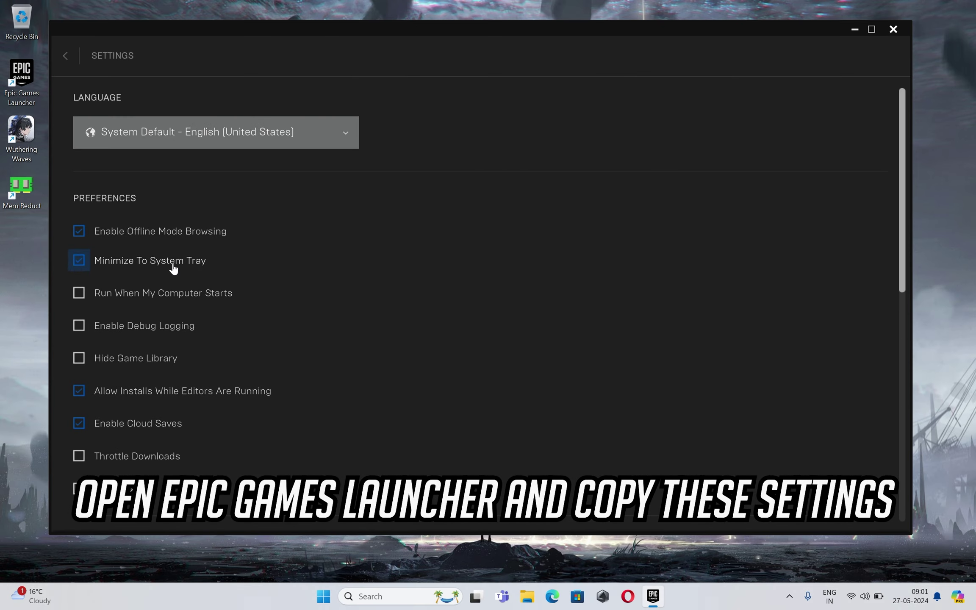
pyautogui.scroll(-1, 313, 271)
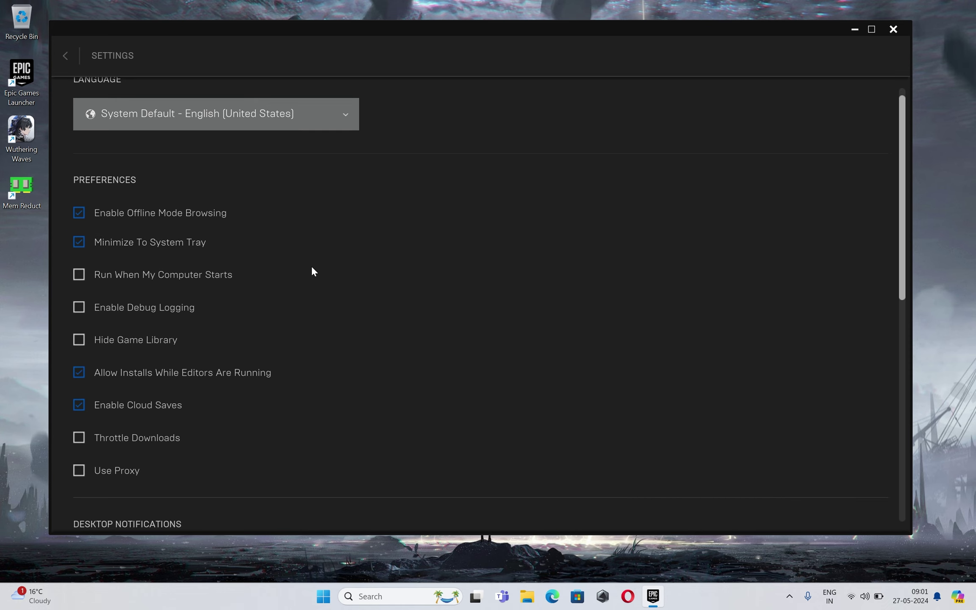
pyautogui.scroll(-5, 314, 271)
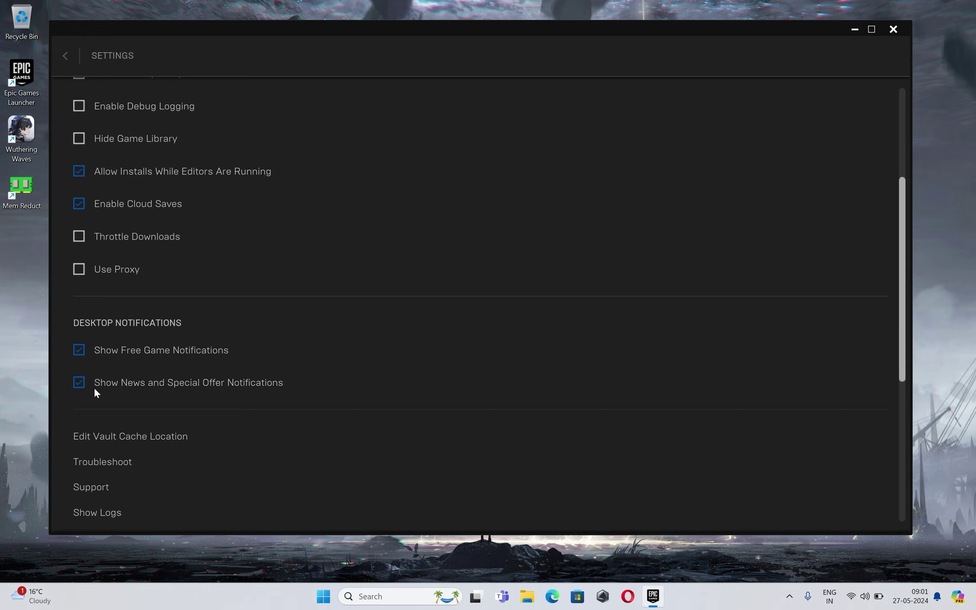
pyautogui.click(78, 352)
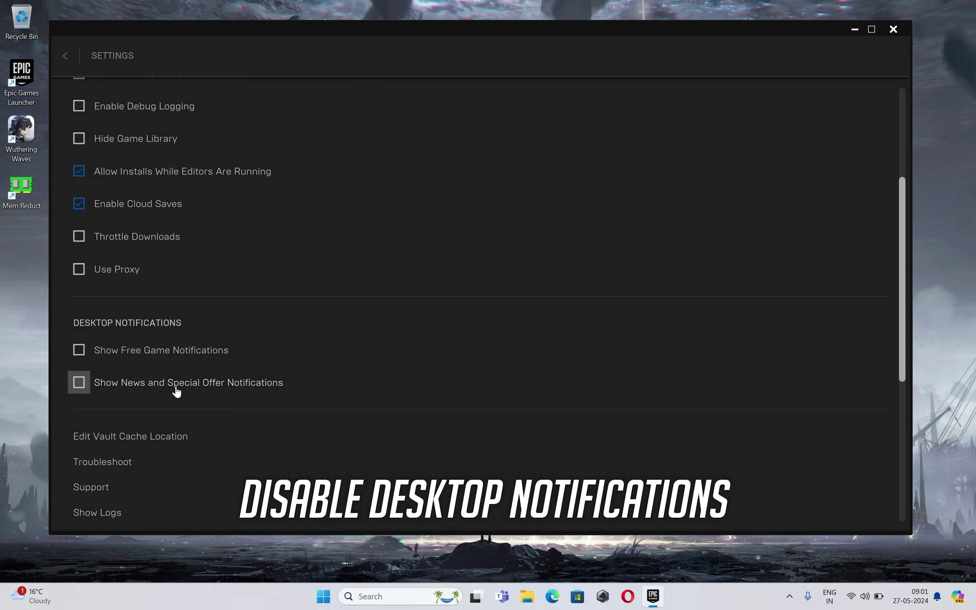
pyautogui.scroll(-1, 465, 343)
pyautogui.scroll(-2, 467, 341)
pyautogui.scroll(-2, 321, 312)
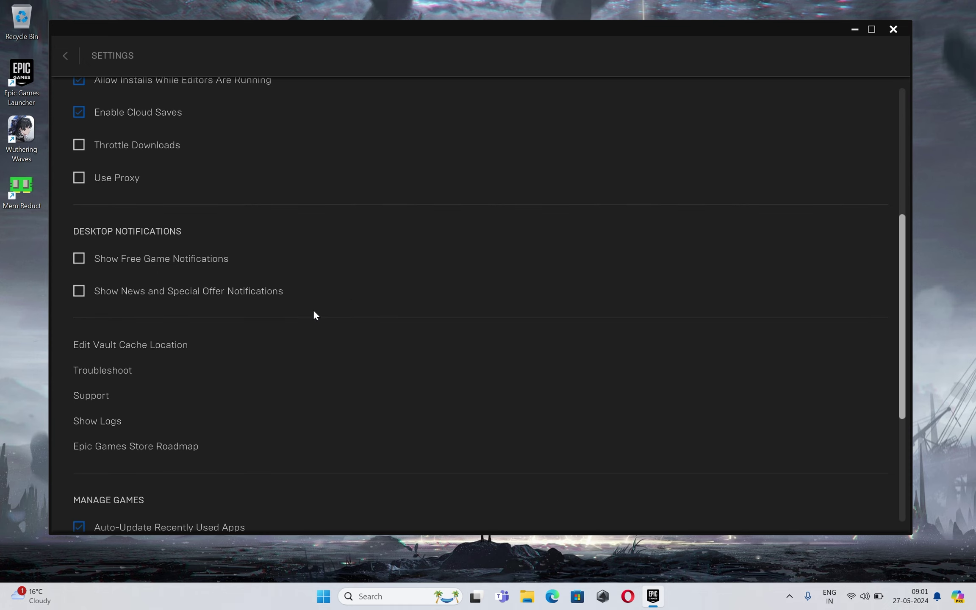
pyautogui.scroll(1, 334, 314)
pyautogui.scroll(-4, 334, 313)
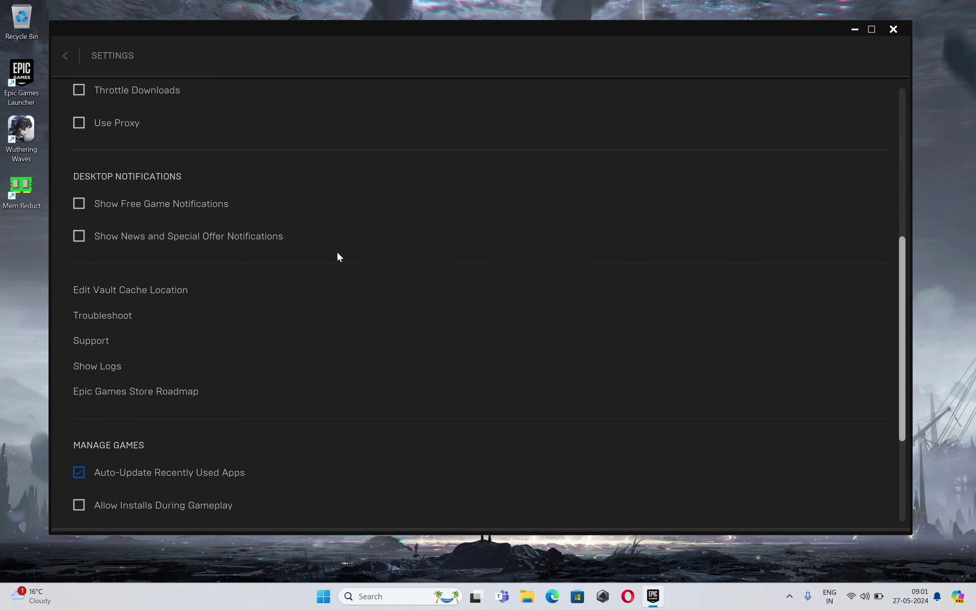
pyautogui.scroll(-3, 254, 305)
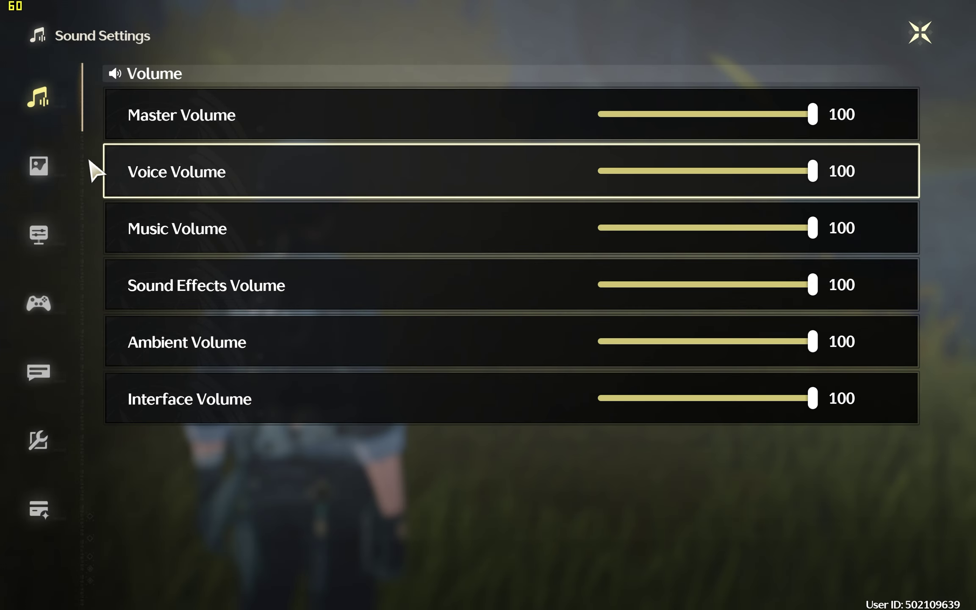
# - In the Wuthering Waves graphic settings, set Graphics Quality to Very Low and Shadow Quality to Low
pyautogui.click(42, 169)
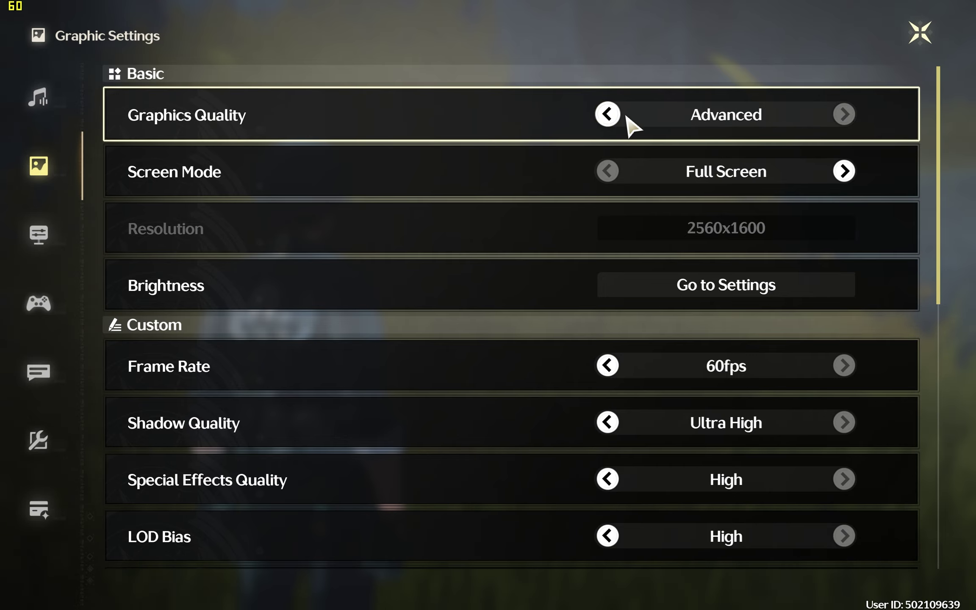
pyautogui.click(607, 115)
pyautogui.click(607, 115)
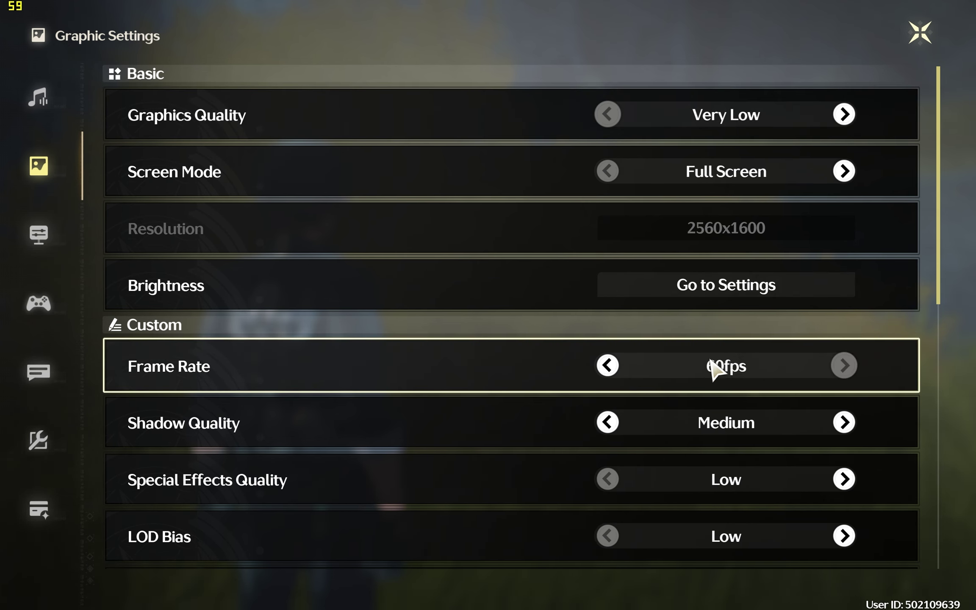
pyautogui.scroll(-3, 724, 366)
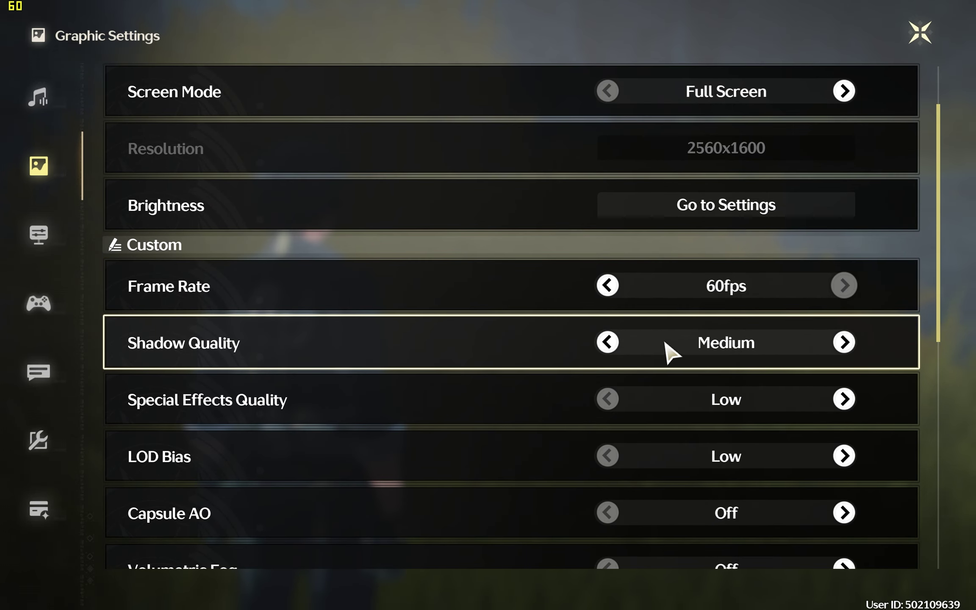
pyautogui.click(609, 342)
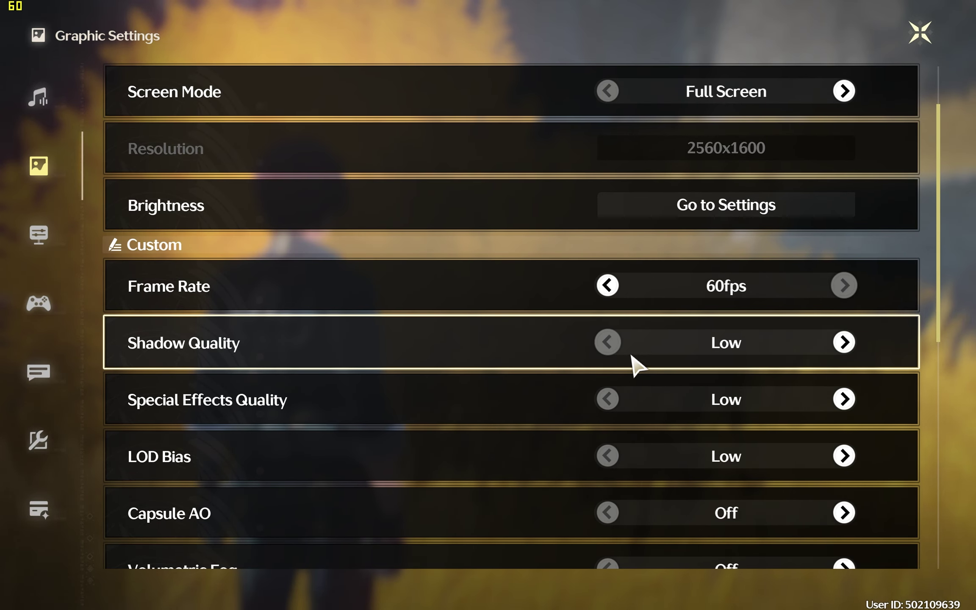
# - Switch Motion Blur on and back to Off in the custom graphic settings
pyautogui.scroll(-2, 599, 332)
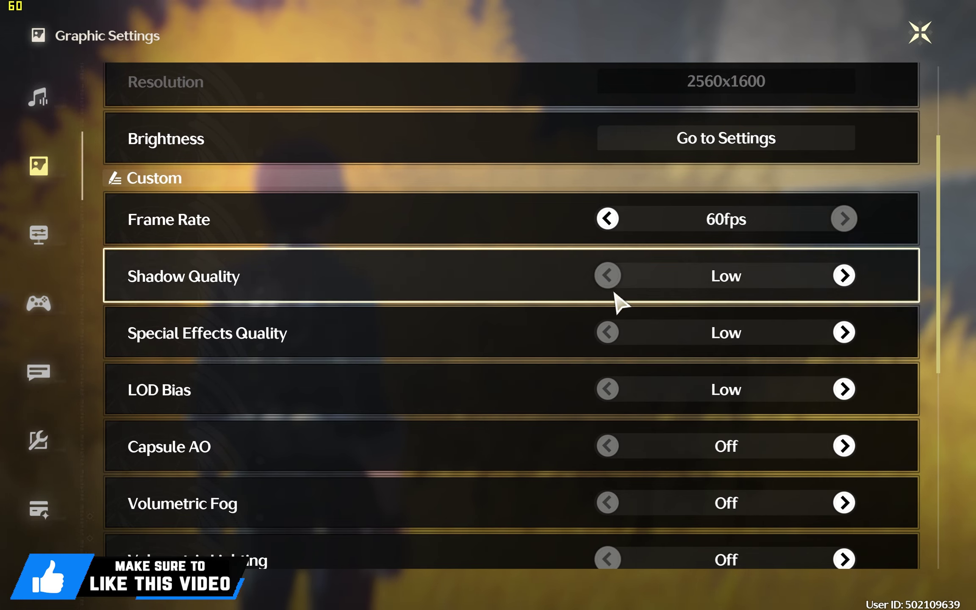
pyautogui.scroll(-2, 616, 360)
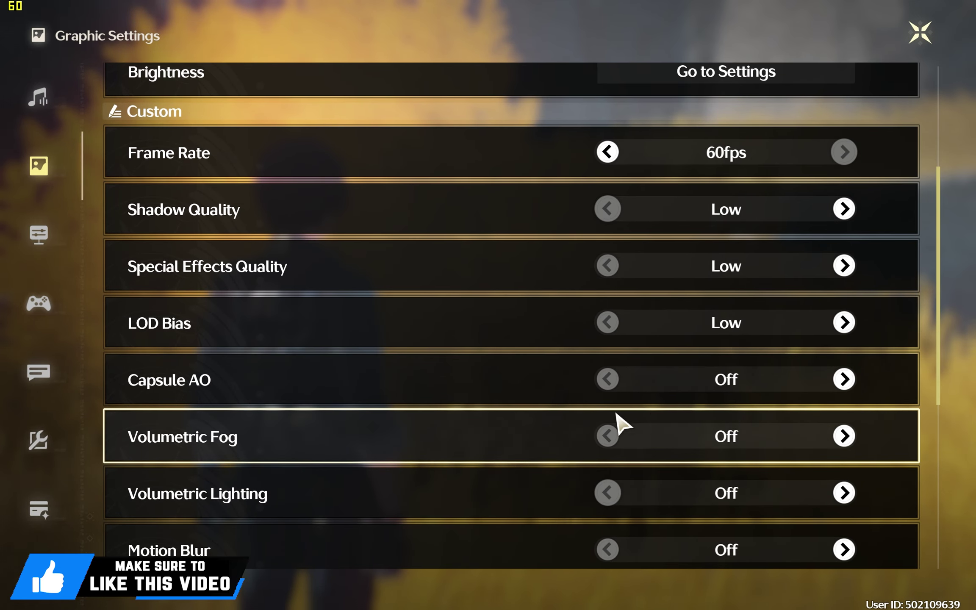
pyautogui.scroll(-2, 617, 415)
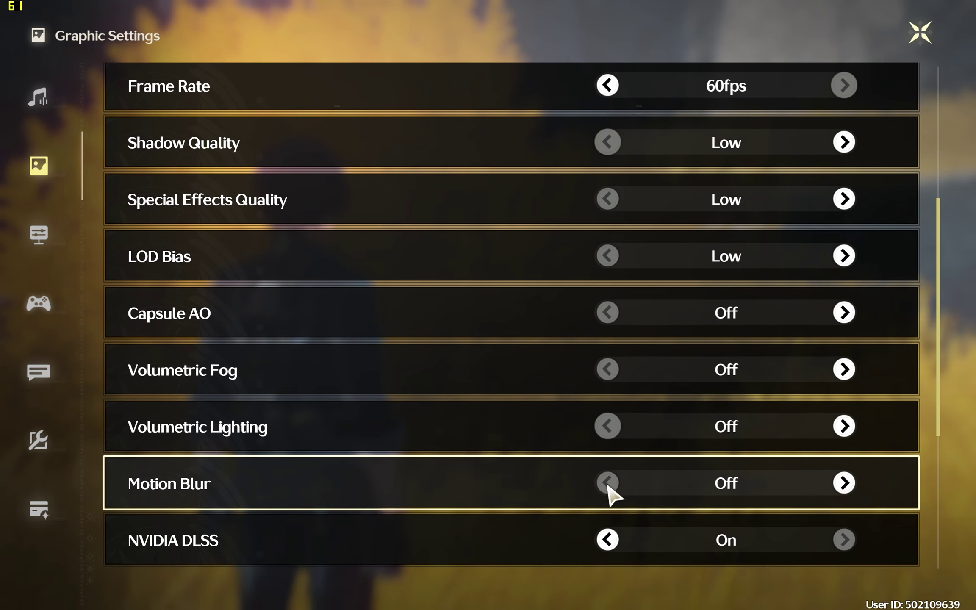
pyautogui.click(843, 483)
pyautogui.click(613, 484)
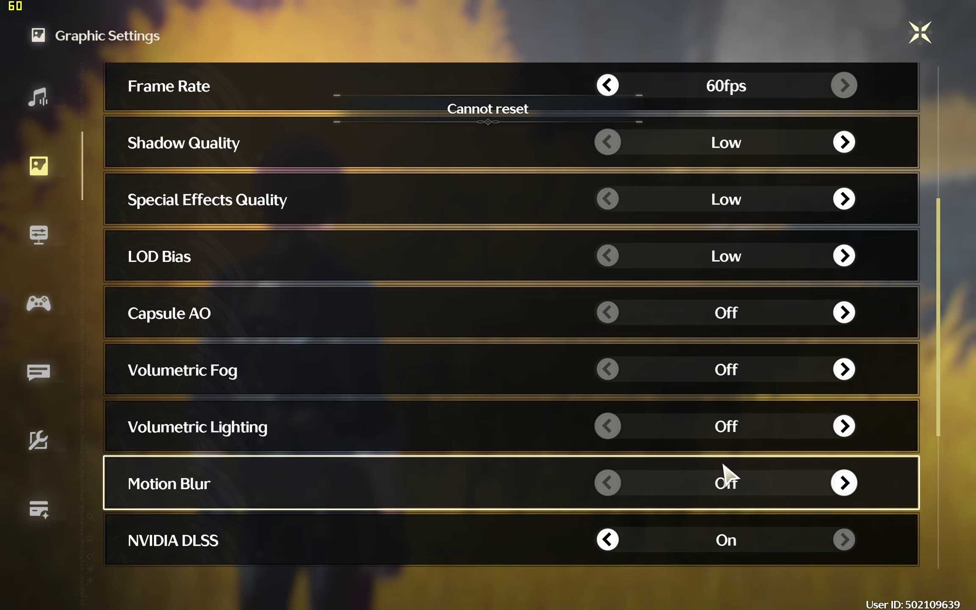
# - Try NVIDIA DLSS both on and off, and set both NVIDIA DLSS and Anti-Aliasing to Off
pyautogui.scroll(-1, 726, 449)
pyautogui.scroll(-1, 648, 475)
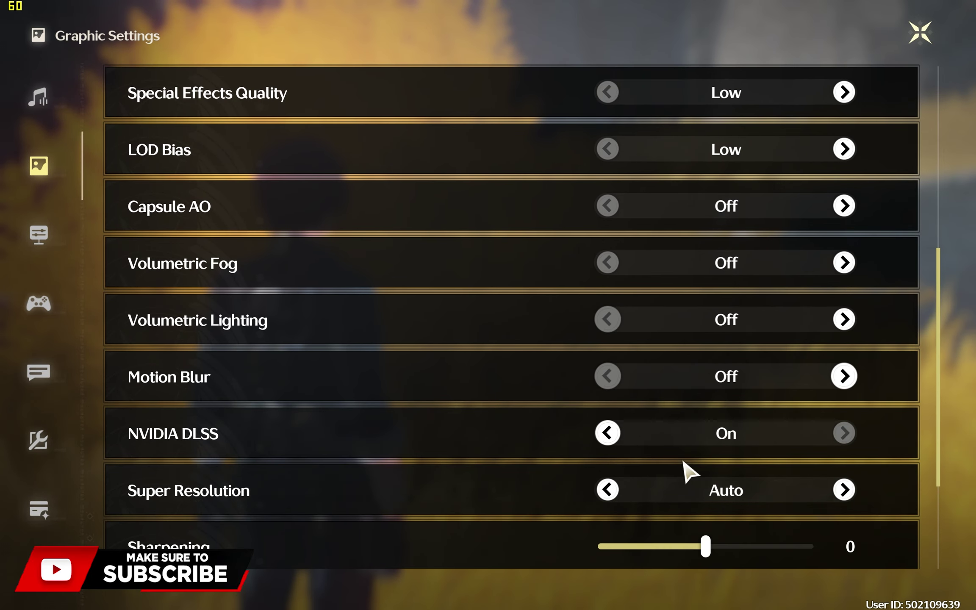
pyautogui.scroll(-1, 683, 462)
pyautogui.scroll(-1, 643, 375)
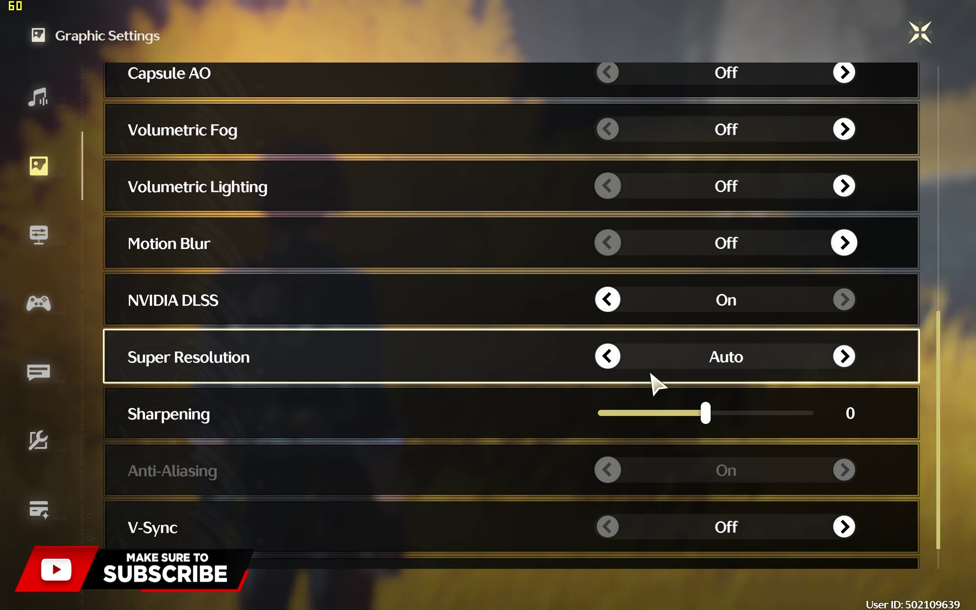
pyautogui.click(604, 305)
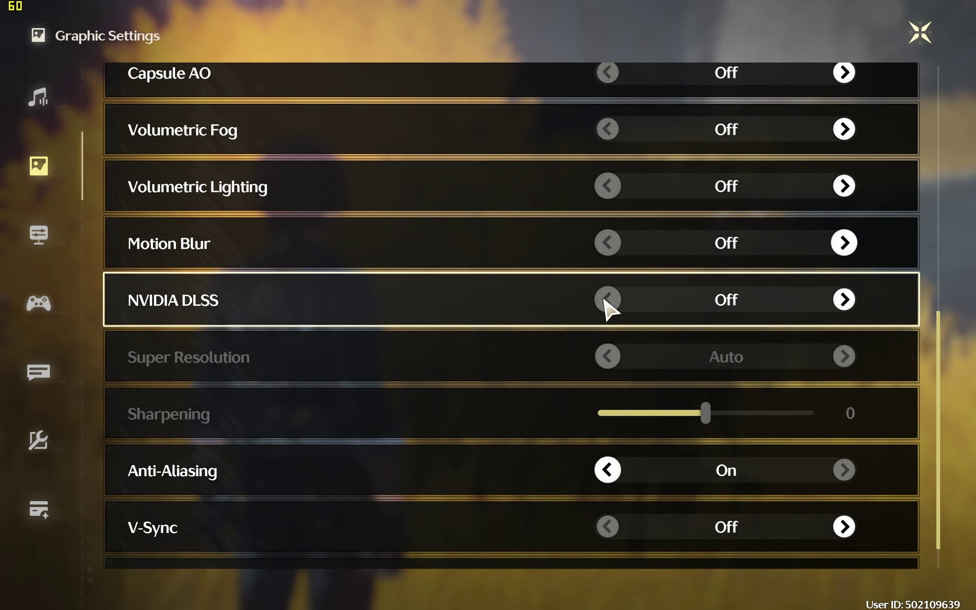
pyautogui.click(606, 302)
pyautogui.click(838, 301)
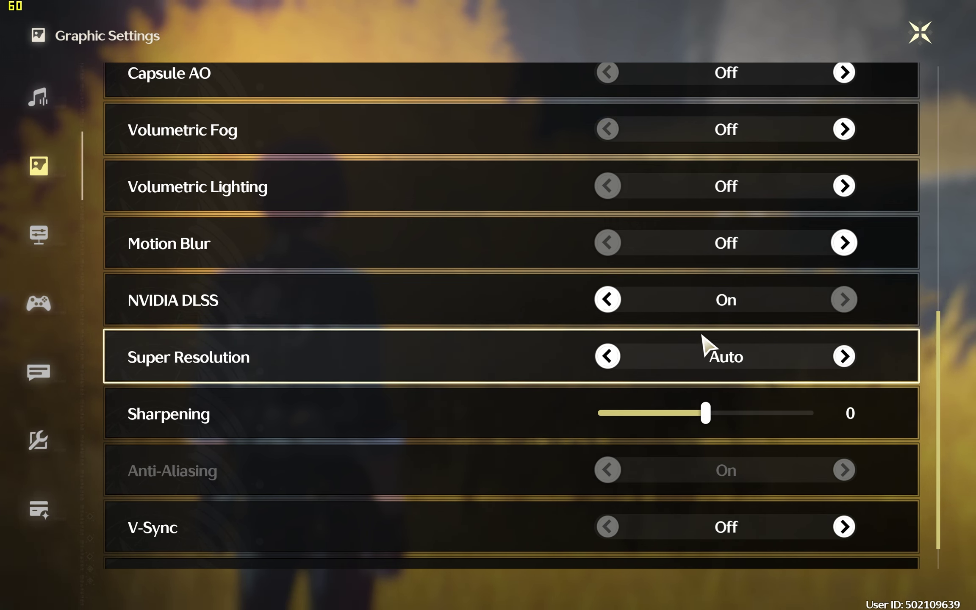
pyautogui.click(608, 300)
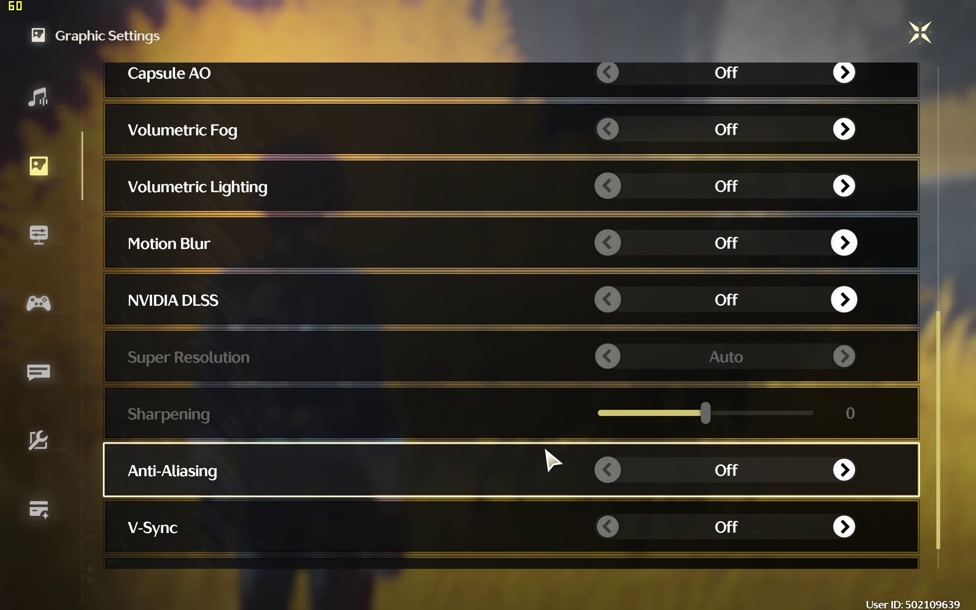
# - Cycle NVIDIA Reflex through its options, including On + Boost, and set it to Off
pyautogui.scroll(-1, 477, 442)
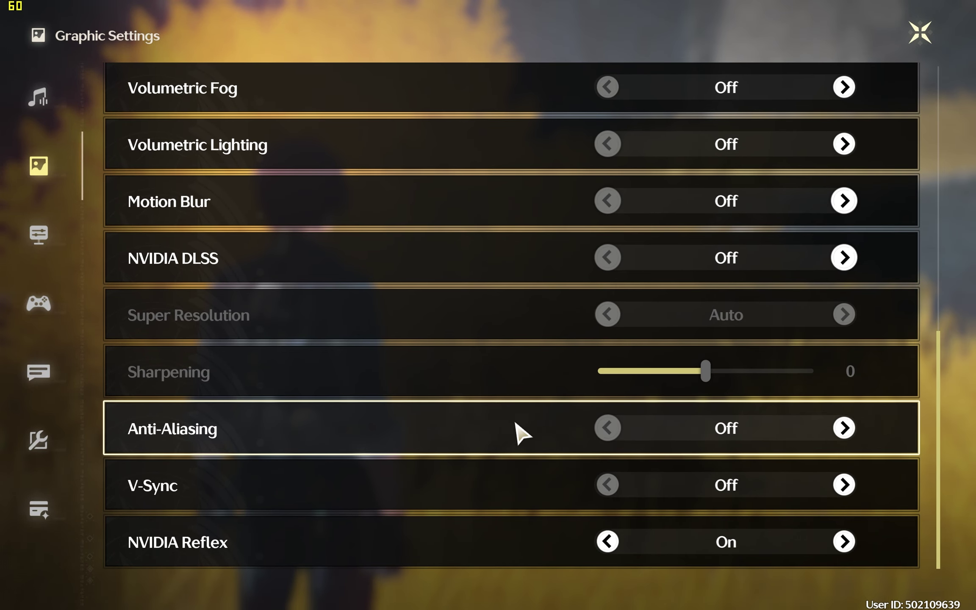
pyautogui.click(610, 543)
pyautogui.click(840, 544)
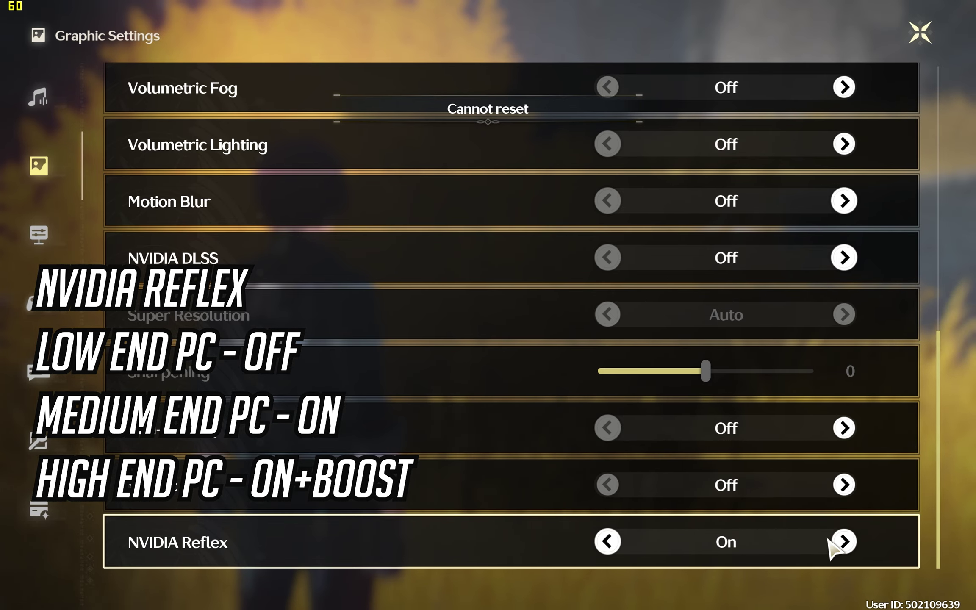
pyautogui.click(838, 544)
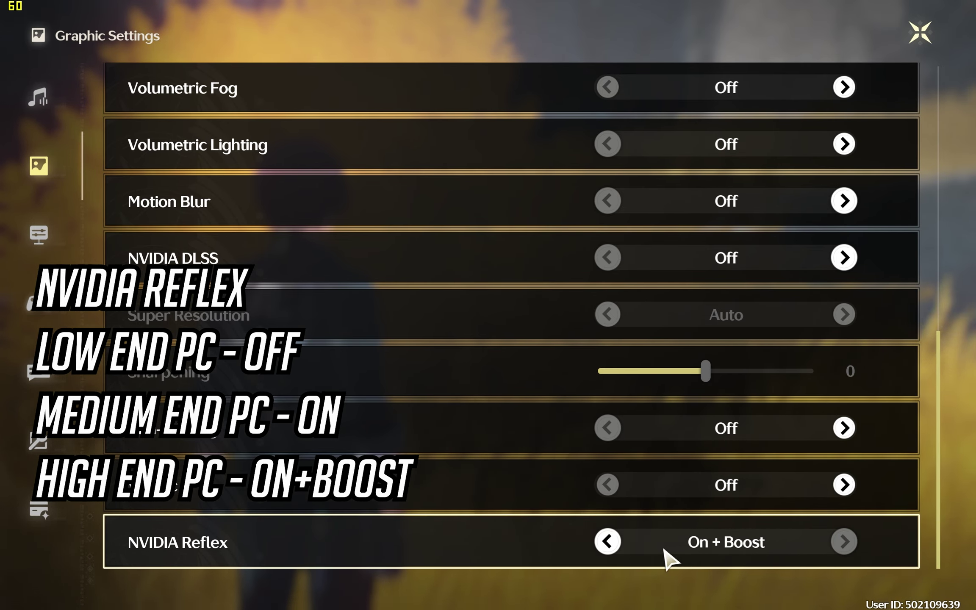
pyautogui.click(609, 543)
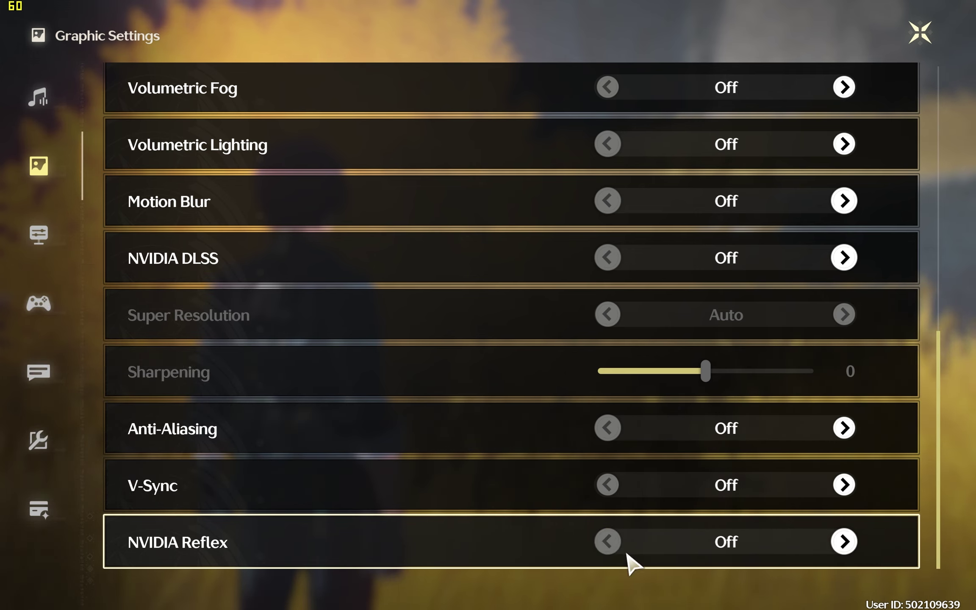